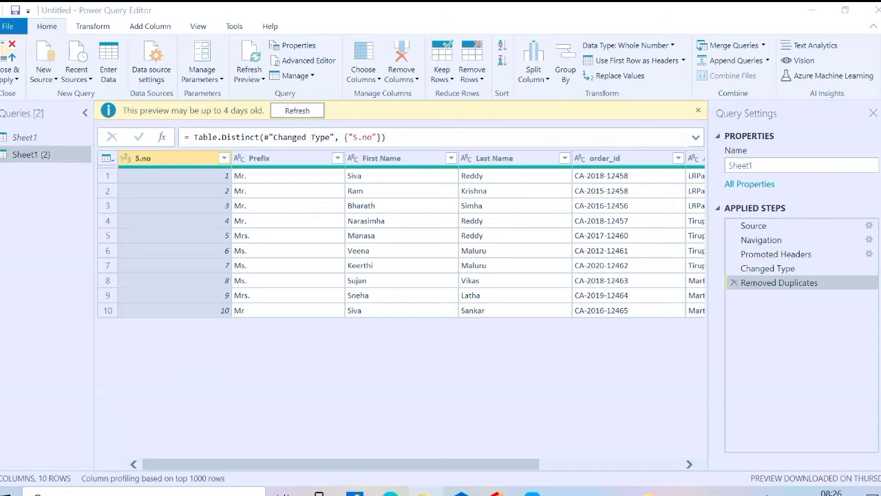
Switch to File Explorer, open the recent Text functions workbook in Excel and dismiss the Office activation wizard.
click(425, 493)
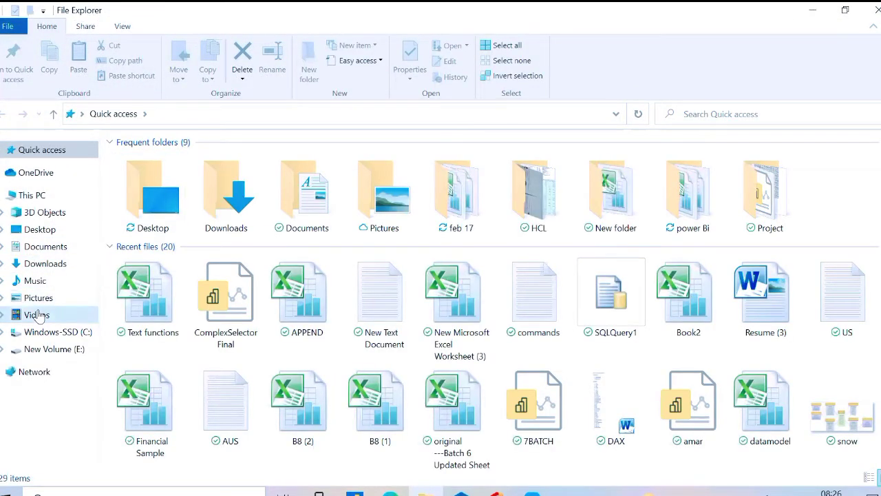
double_click(142, 297)
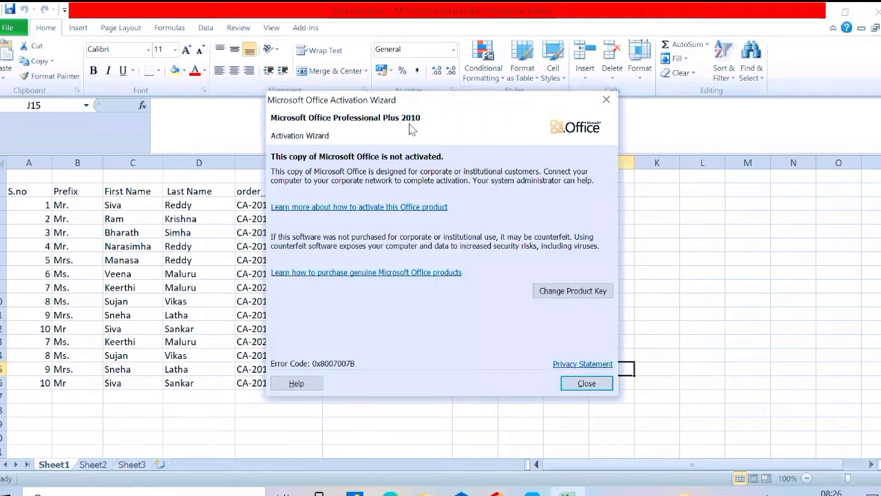
click(605, 101)
Enter the title TEXT FUNCTION in cell D1, above the column headers of Sheet1.
click(199, 178)
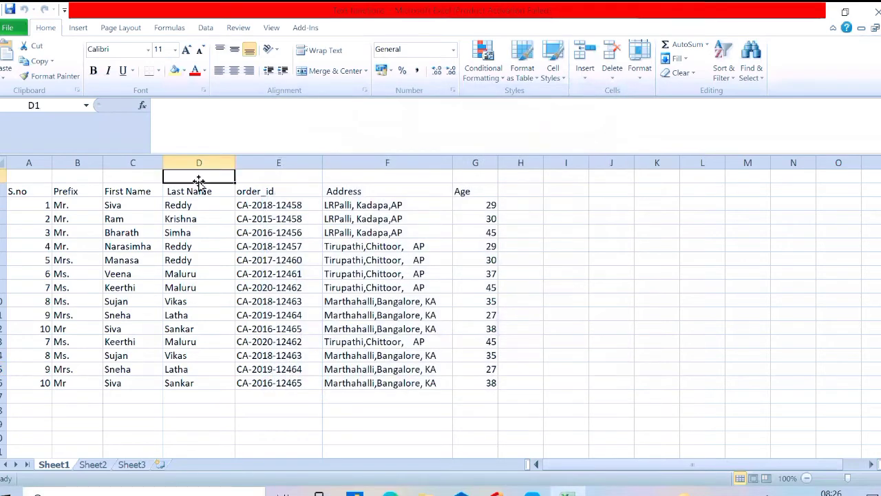
text(TEXT)
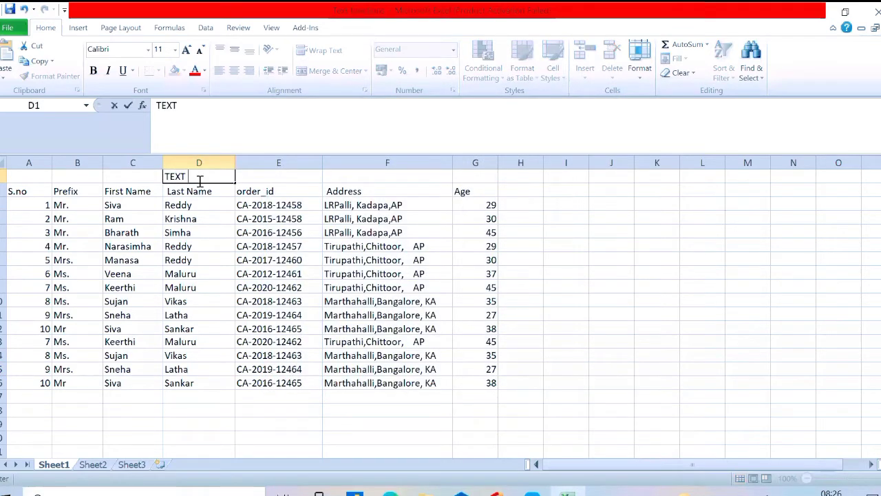
text( FUNCTION)
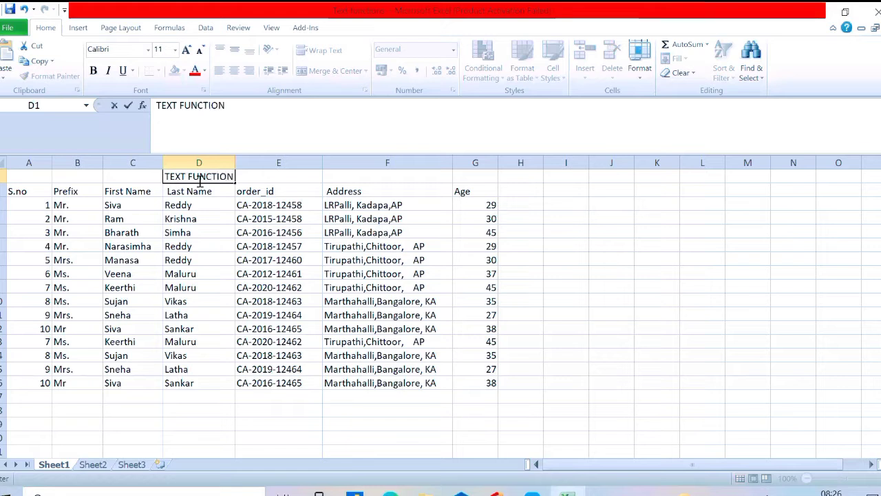
click(561, 327)
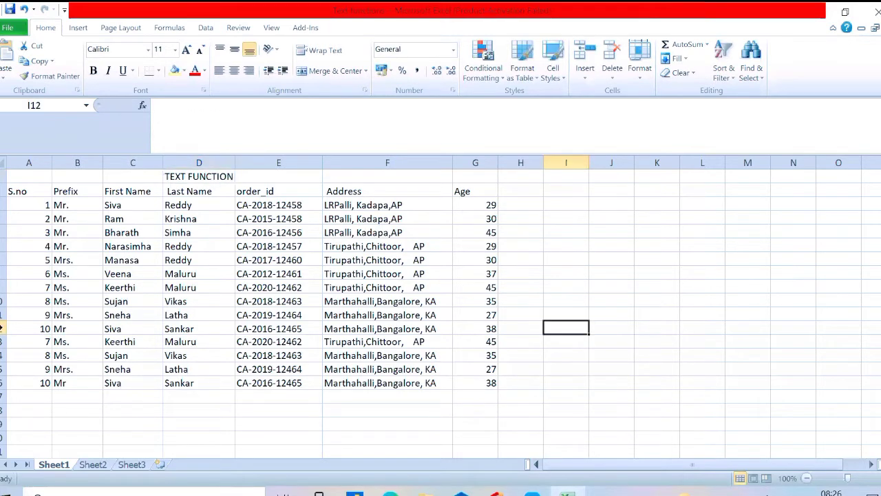
Highlight the title cells and the header row A2:G2, and close the Text functions workbook with the new title saved.
drag(171, 177, 266, 173)
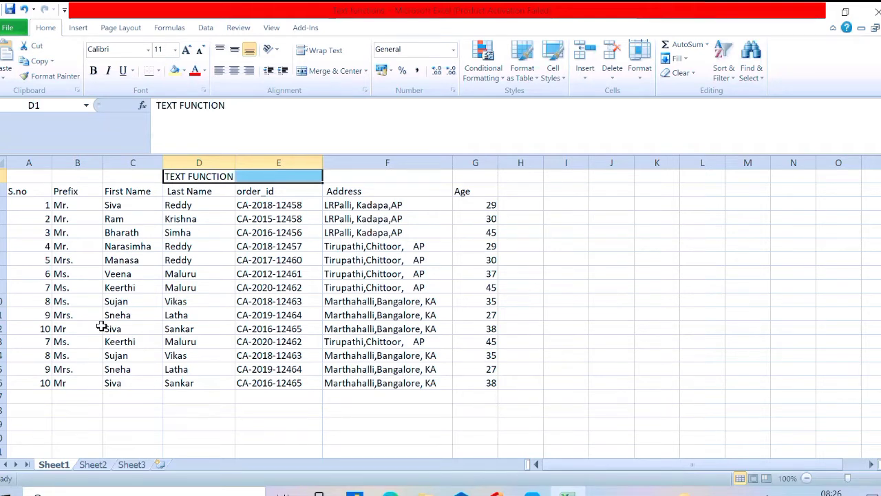
drag(172, 175, 294, 165)
drag(15, 193, 493, 188)
click(612, 231)
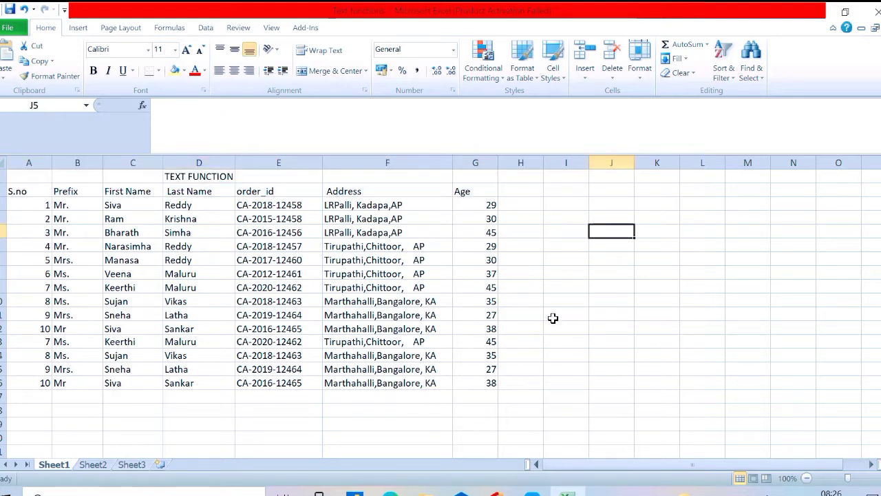
click(877, 12)
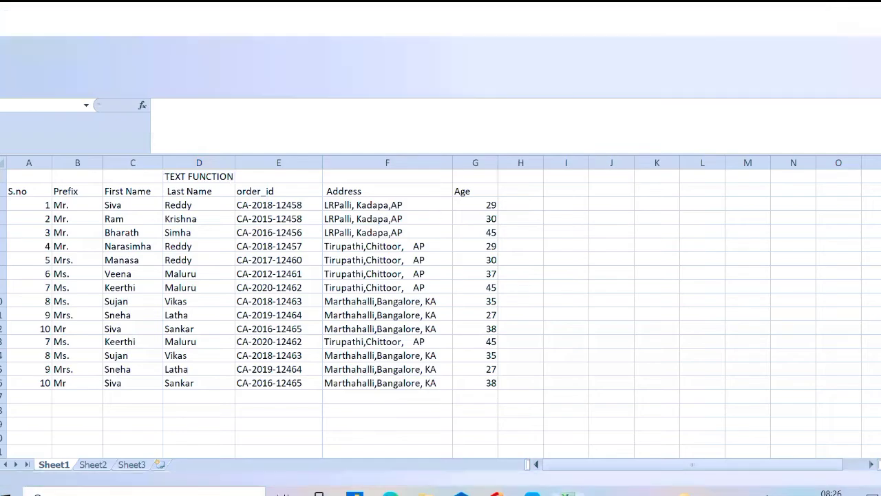
Switch to Power Query Editor and import Sheet1 of the Text functions Excel workbook as a new query.
mouse_move(356, 490)
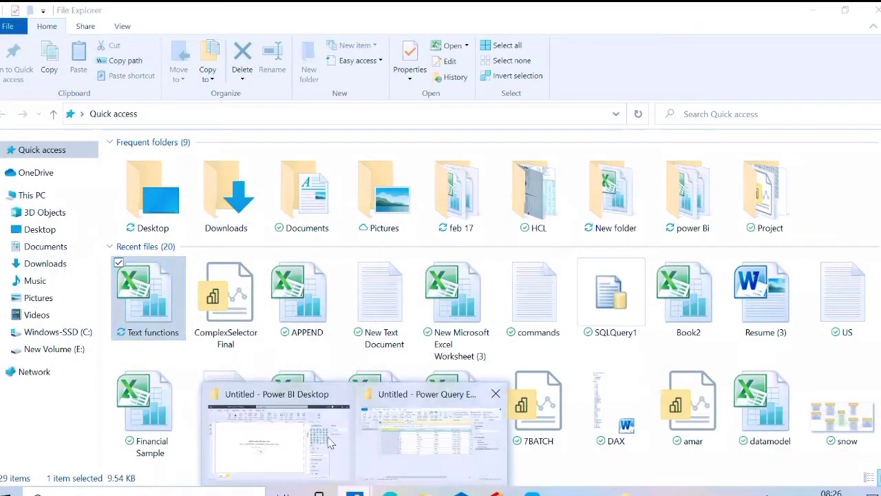
click(435, 404)
click(43, 74)
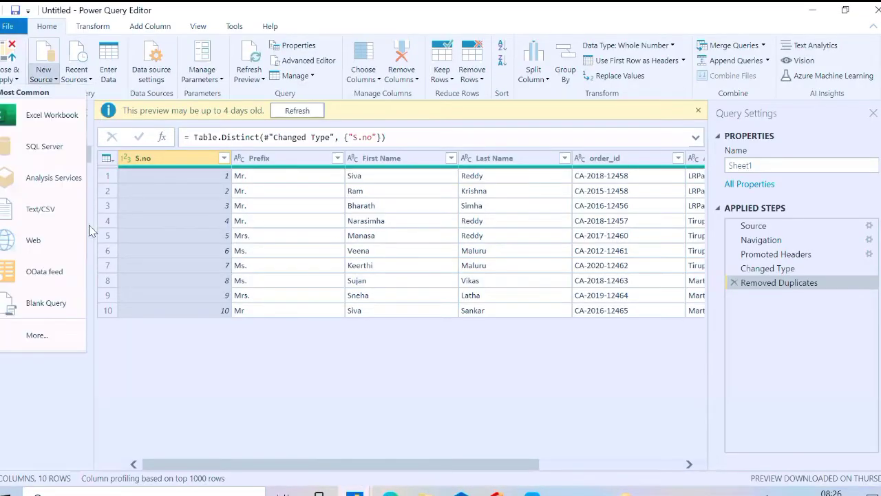
click(81, 118)
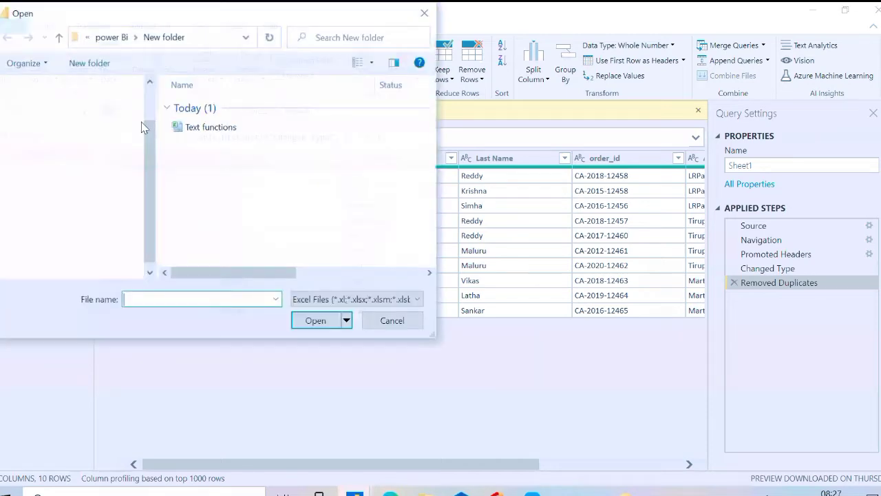
click(236, 125)
click(315, 320)
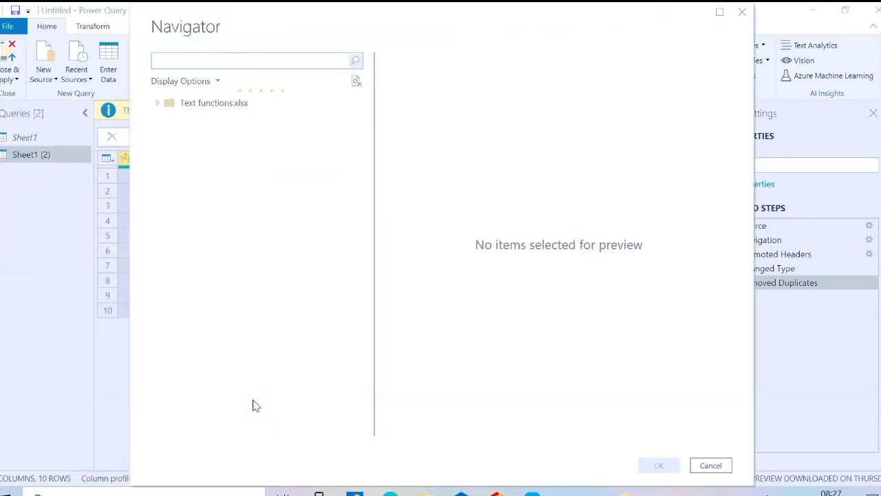
click(172, 120)
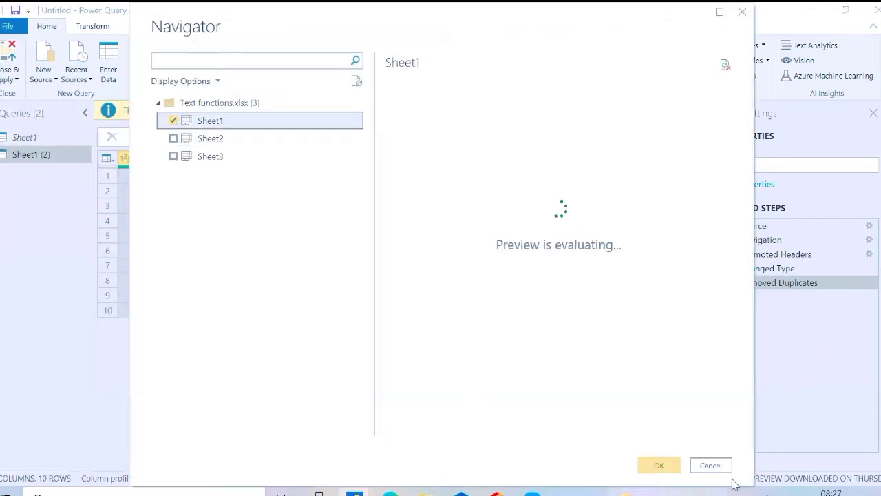
click(660, 466)
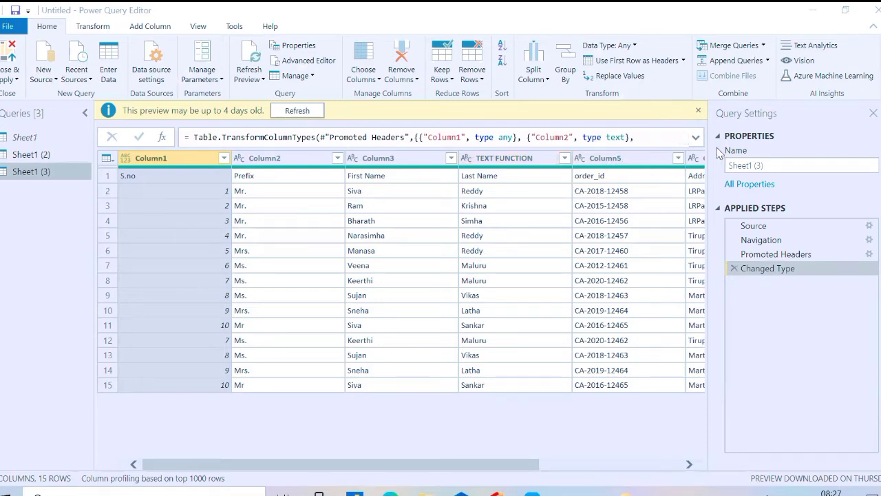
Check all columns of the imported query and promote its first row to headers.
drag(516, 465, 556, 464)
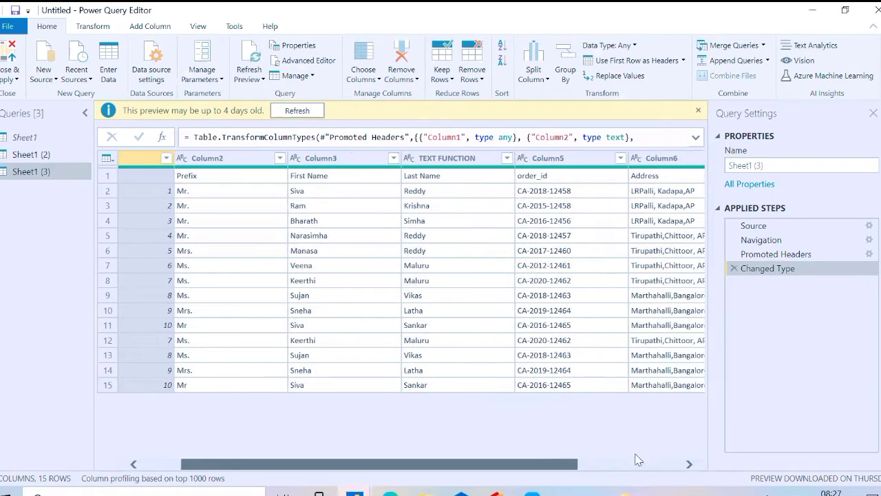
click(638, 460)
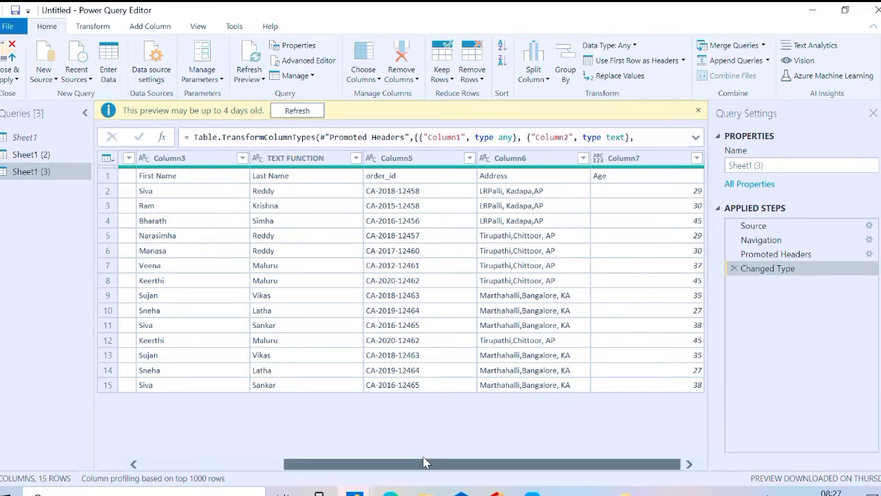
drag(424, 462, 282, 464)
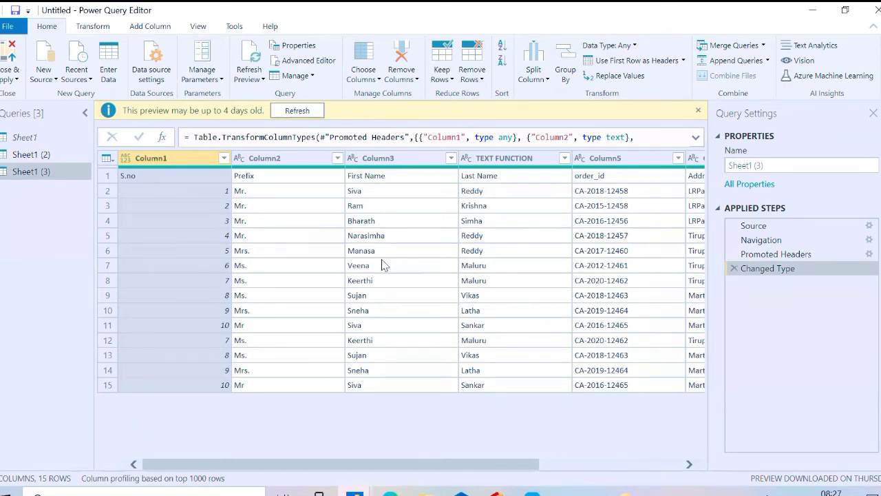
click(633, 61)
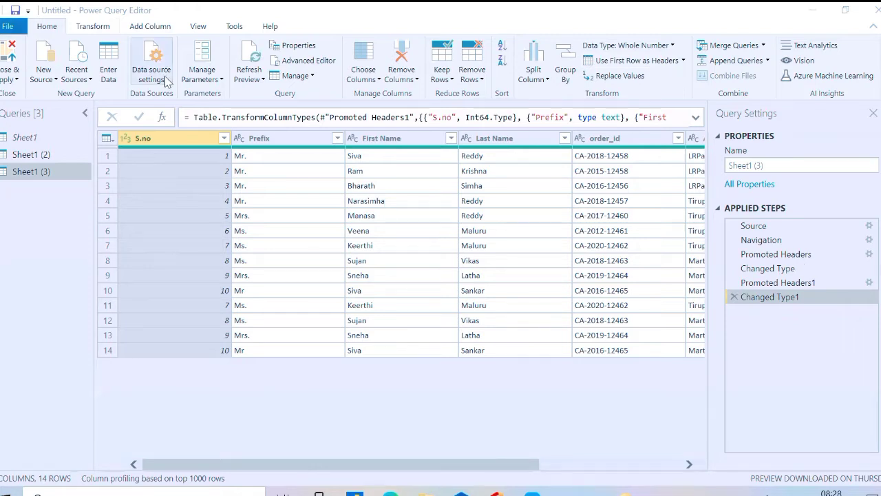
Delete the Sheet1 query and confirm the deletion.
click(296, 76)
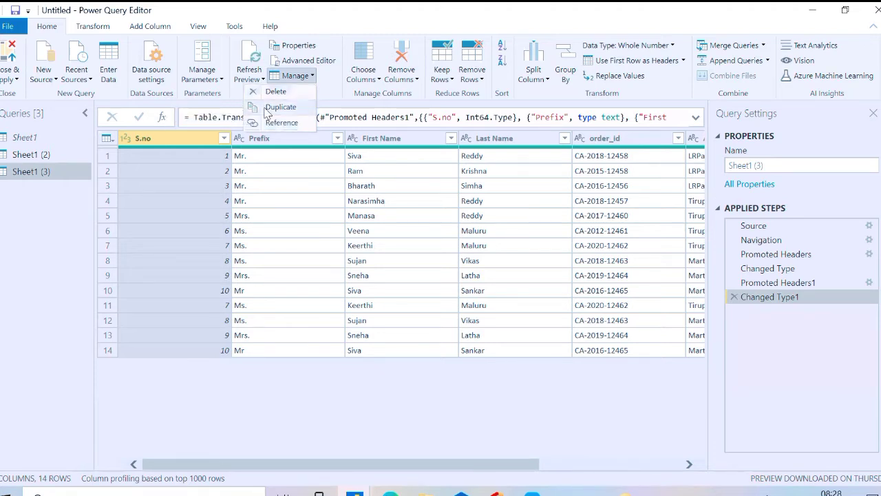
right_click(43, 138)
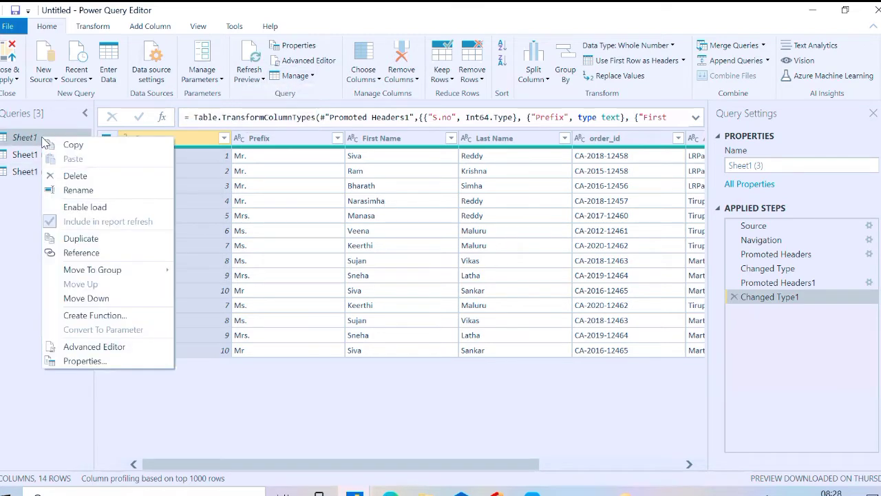
click(75, 177)
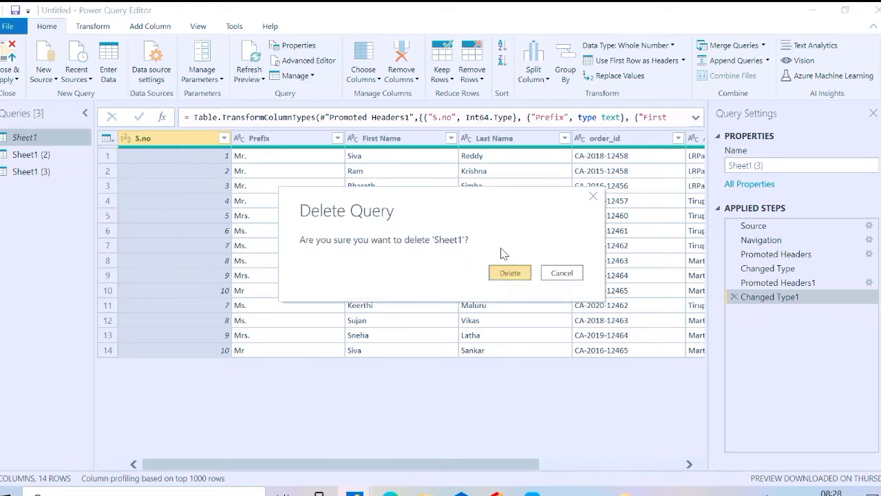
click(506, 274)
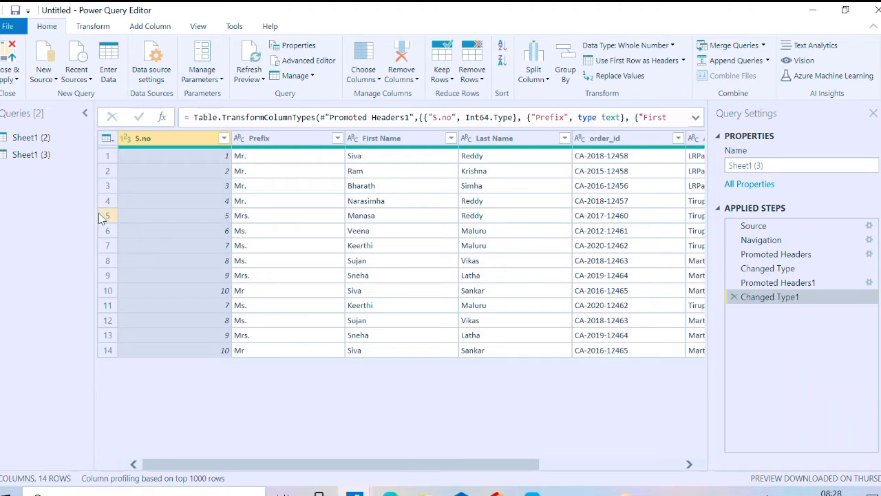
Delete the Sheet1 (2) query as well, confirming its removal.
click(307, 77)
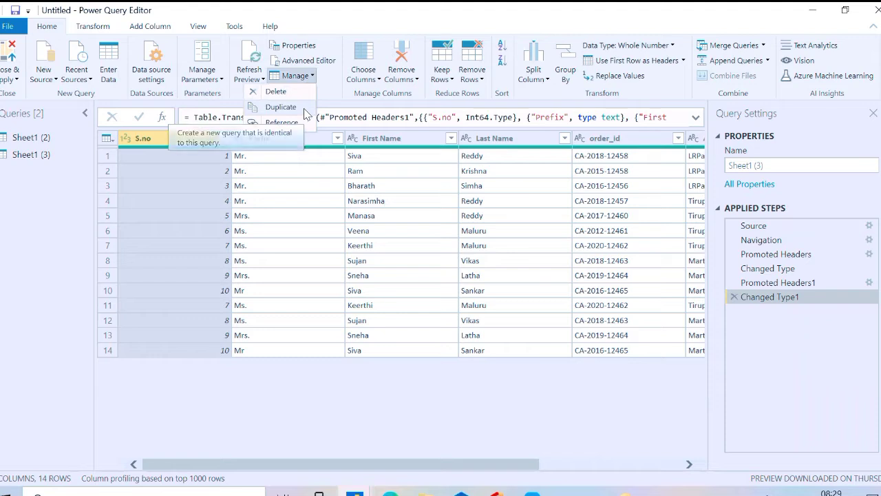
click(55, 140)
right_click(54, 140)
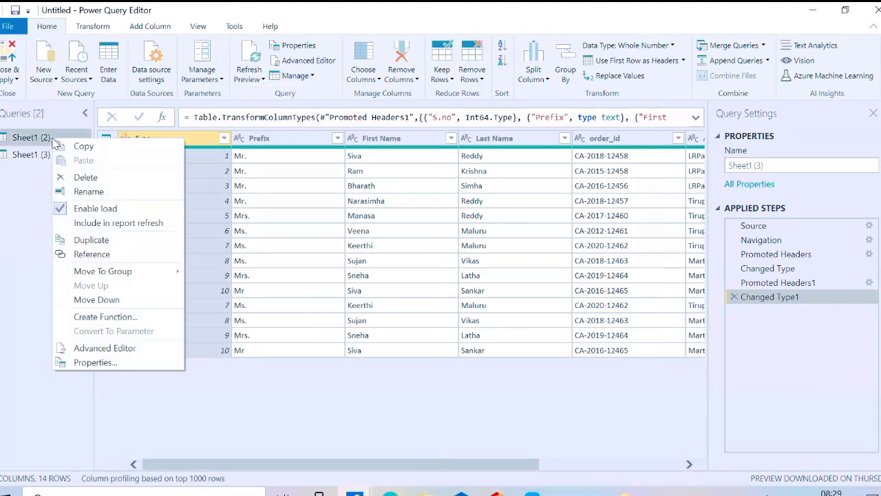
click(87, 176)
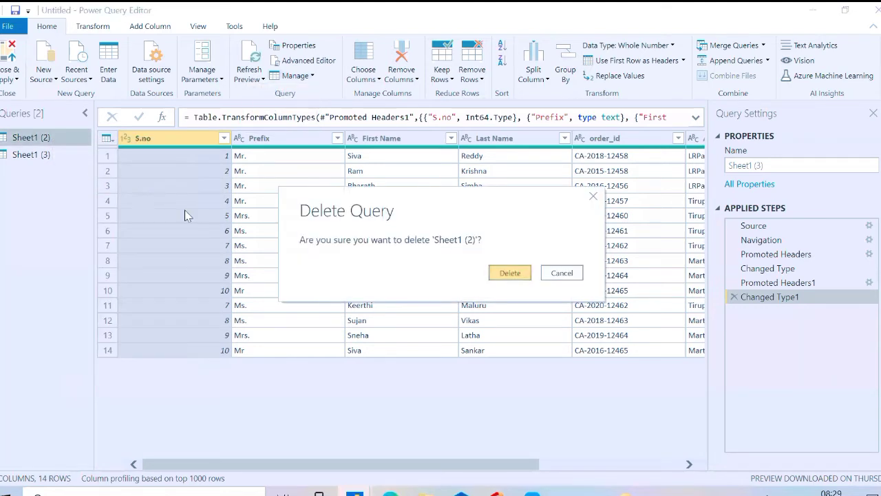
click(509, 272)
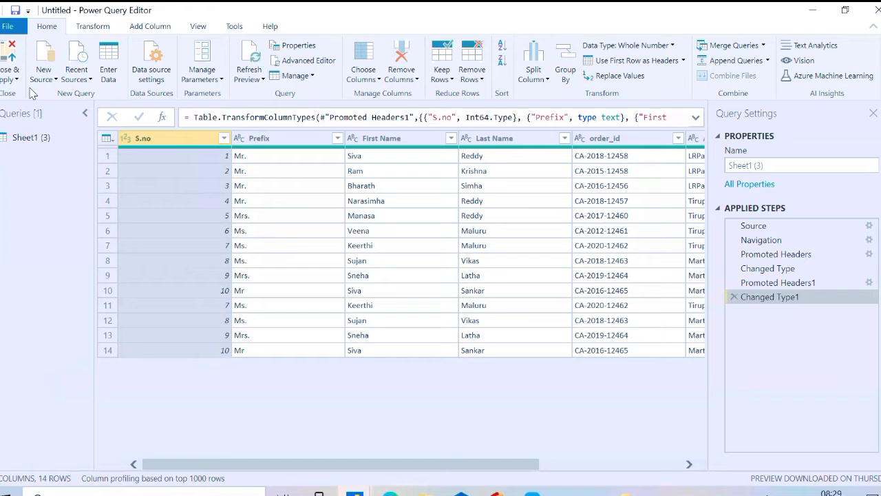
Remove the duplicate rows from the Sheet1 (3) query based on the S.no column.
click(49, 136)
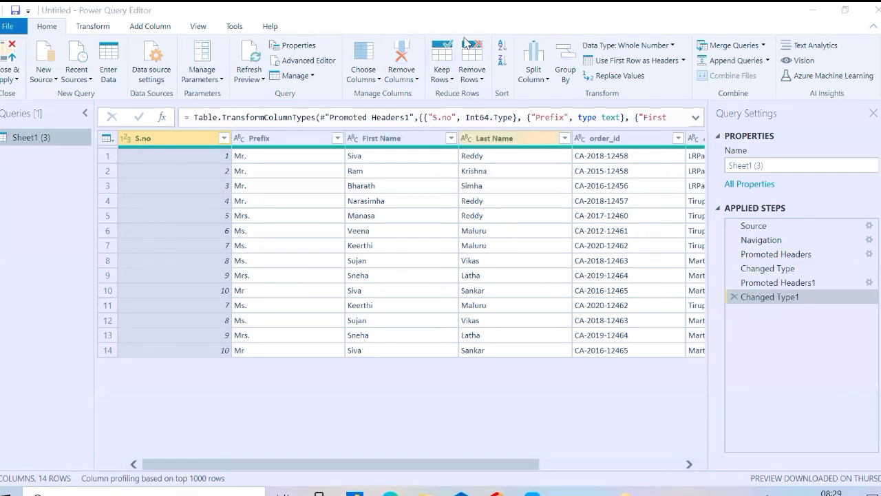
click(487, 84)
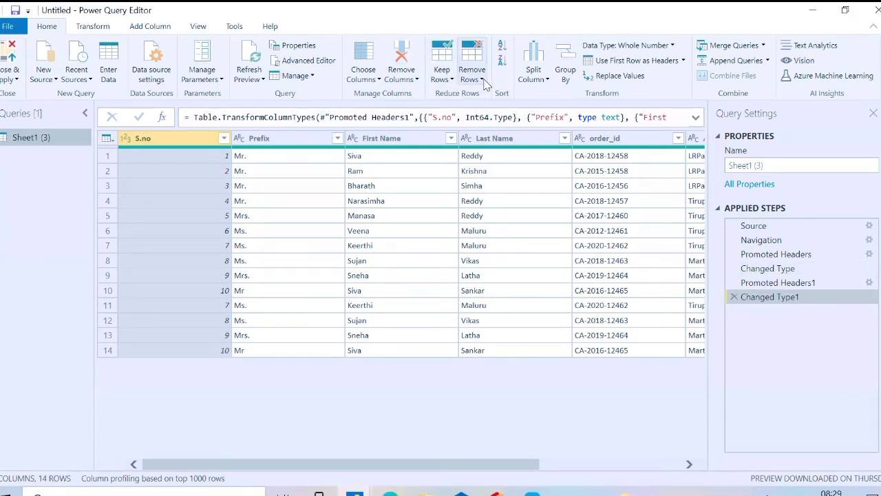
click(484, 80)
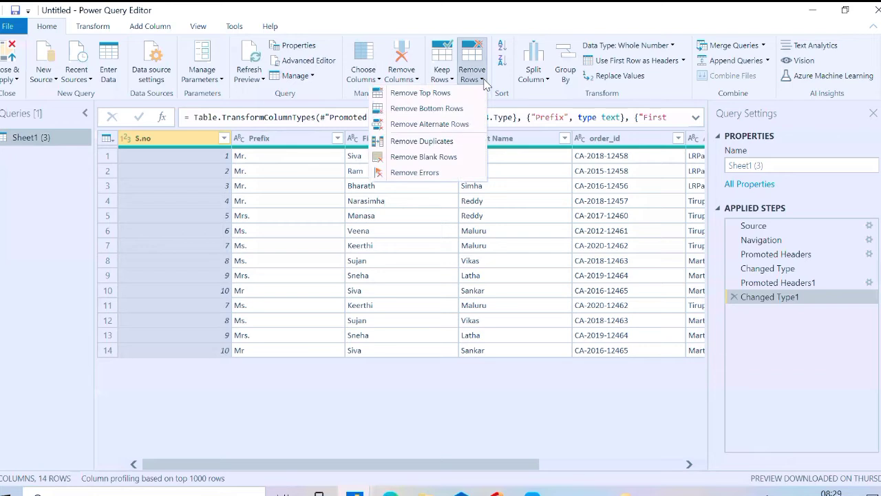
click(462, 144)
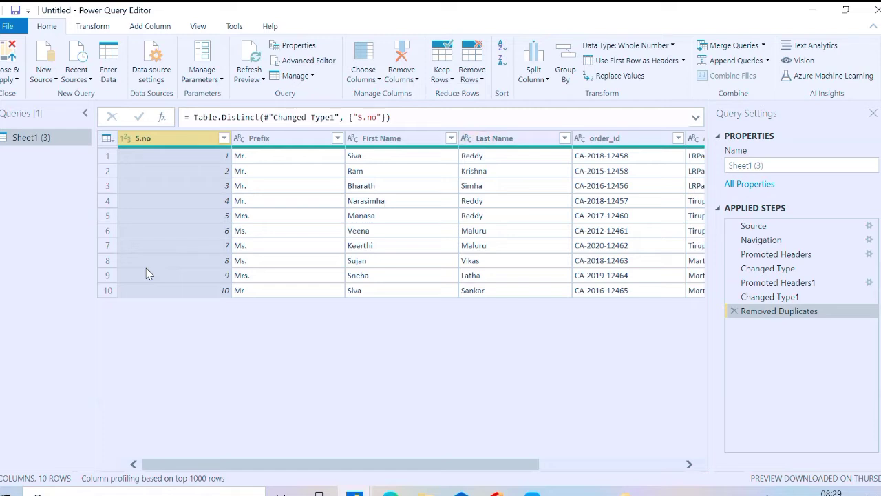
Duplicate the Sheet1 (3) query and rename the copy DUPLICATE.
right_click(51, 138)
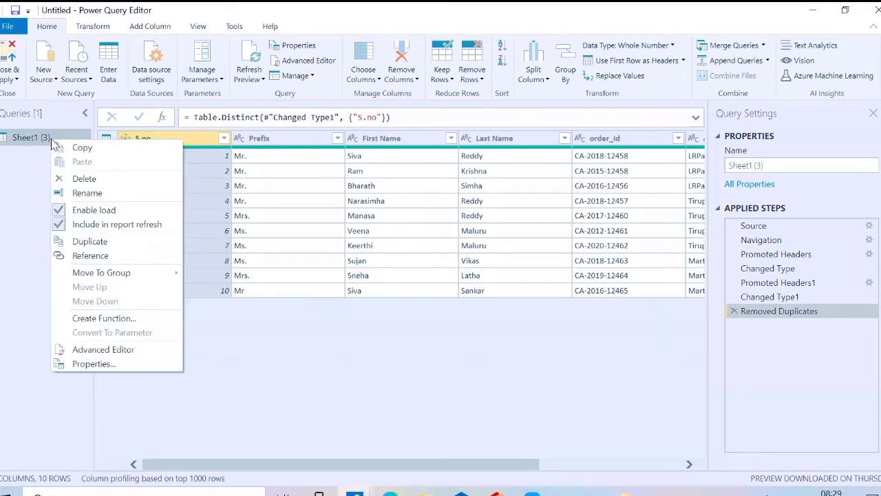
click(105, 242)
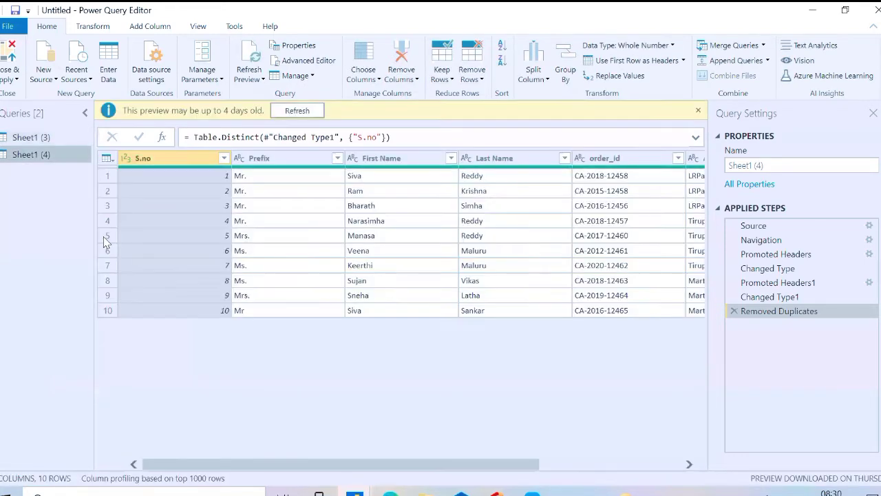
double_click(38, 158)
text(DUPLI)
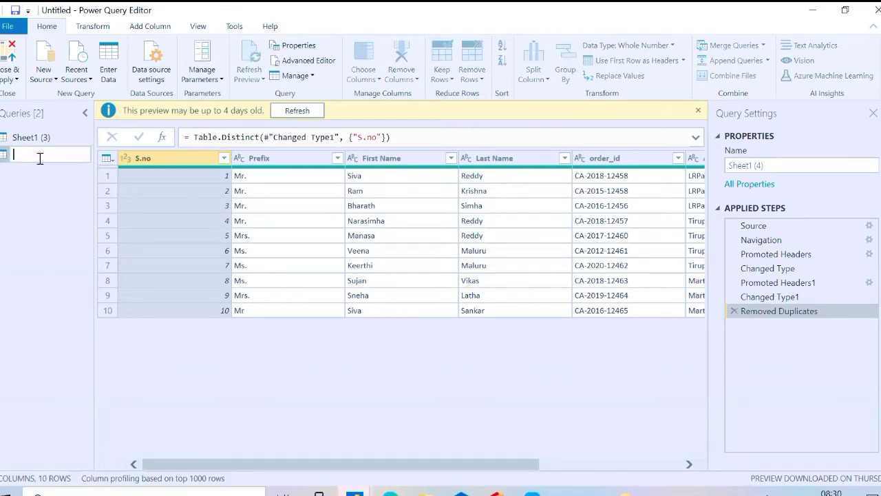
text(CATE)
key(Return)
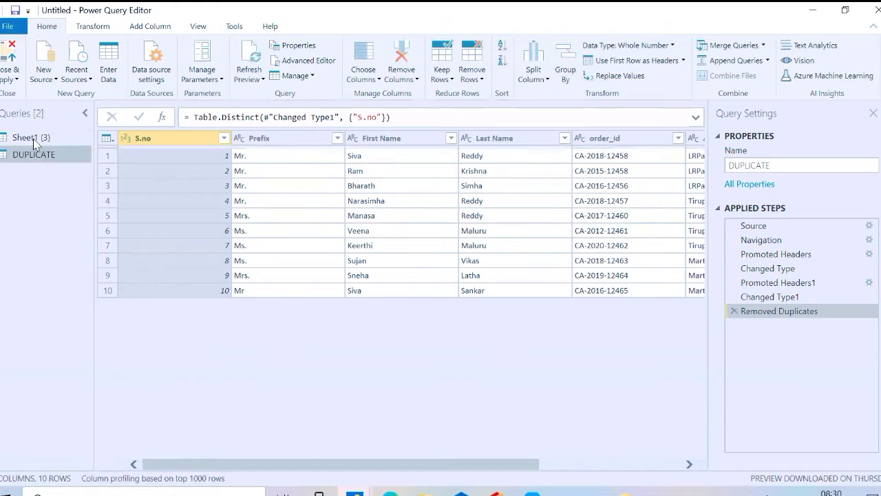
Create a reference of the Sheet1 (3) query and rename it REFERENCE.
right_click(33, 139)
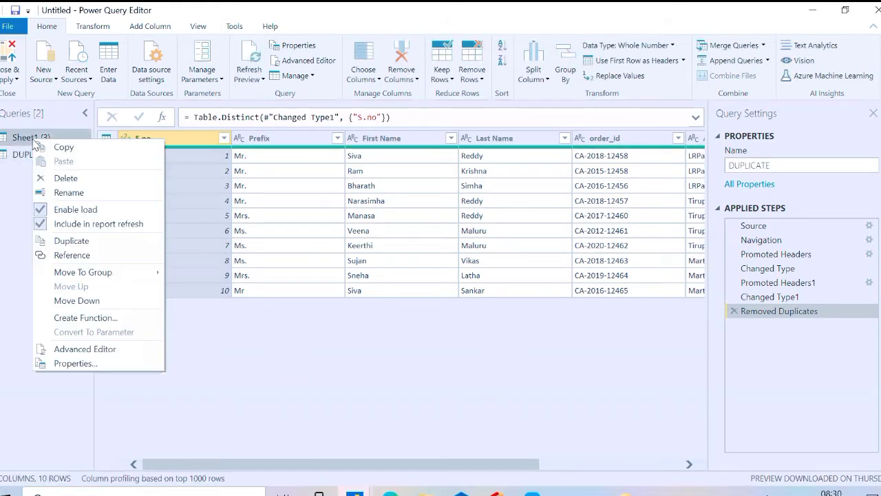
click(71, 255)
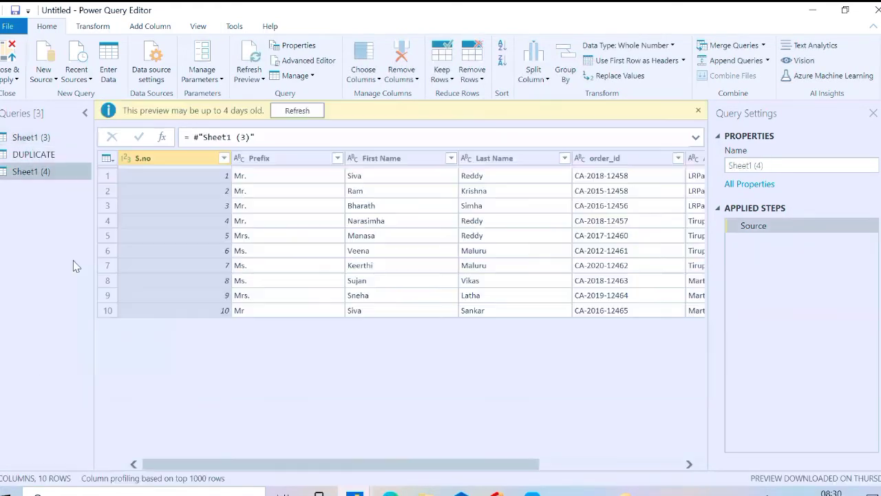
double_click(50, 172)
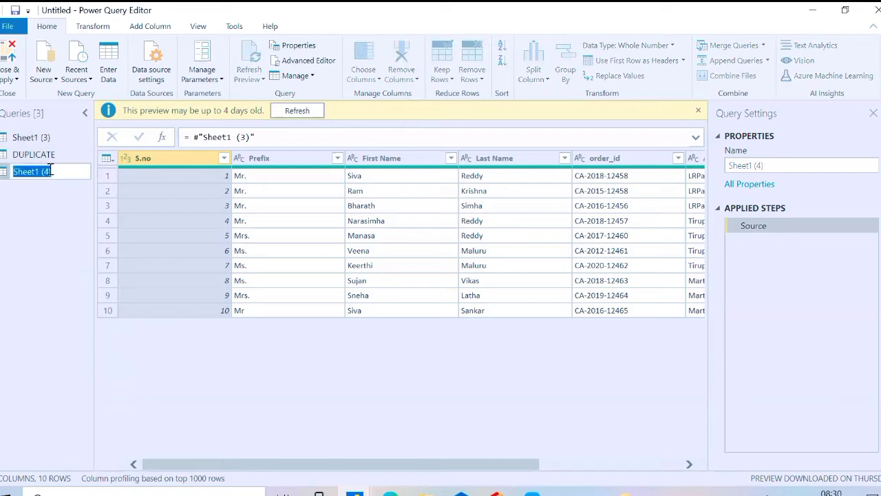
key(BackSpace)
text(REFERENCE)
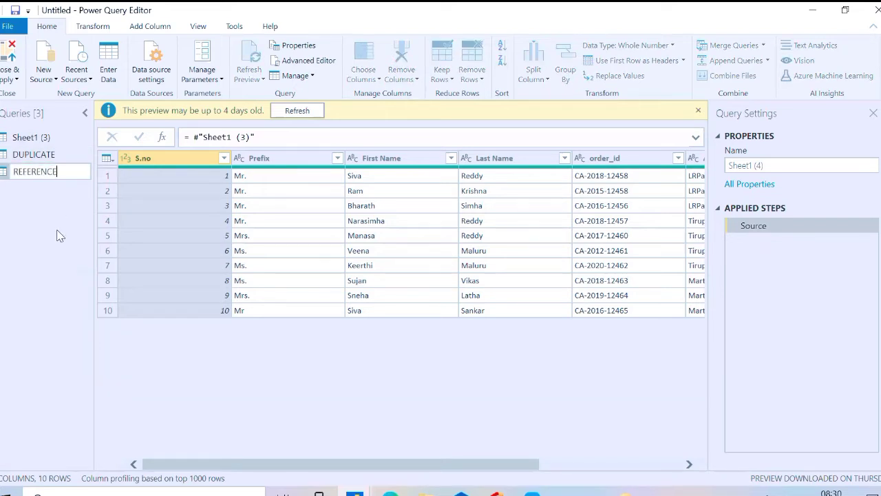
click(51, 246)
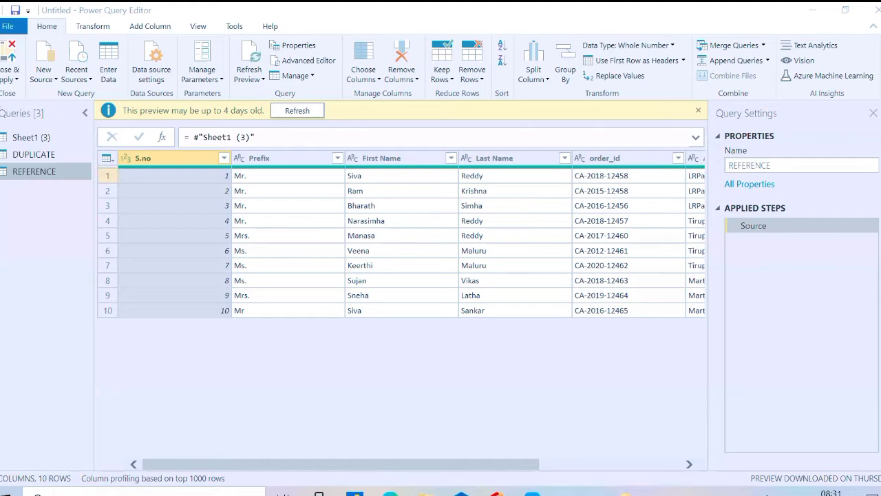
Compare the DUPLICATE and REFERENCE queries' applied steps, and examine how the queries relate to the source in the Query Dependencies diagram.
click(35, 156)
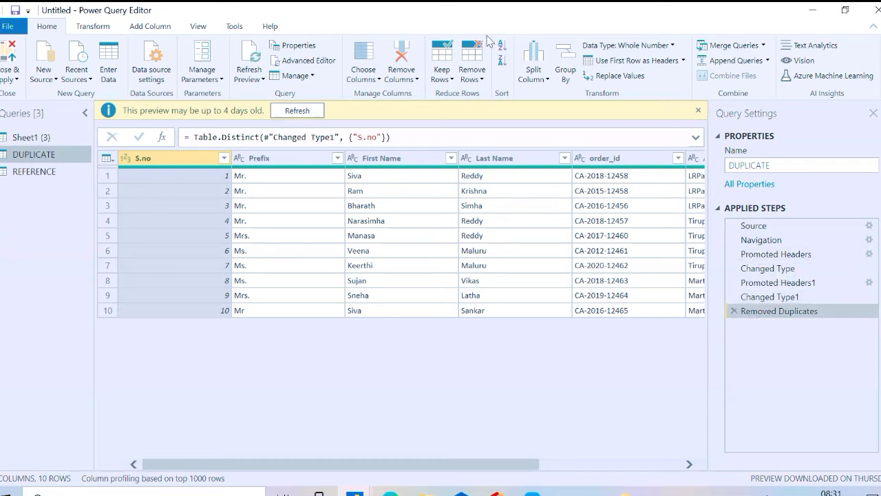
click(58, 170)
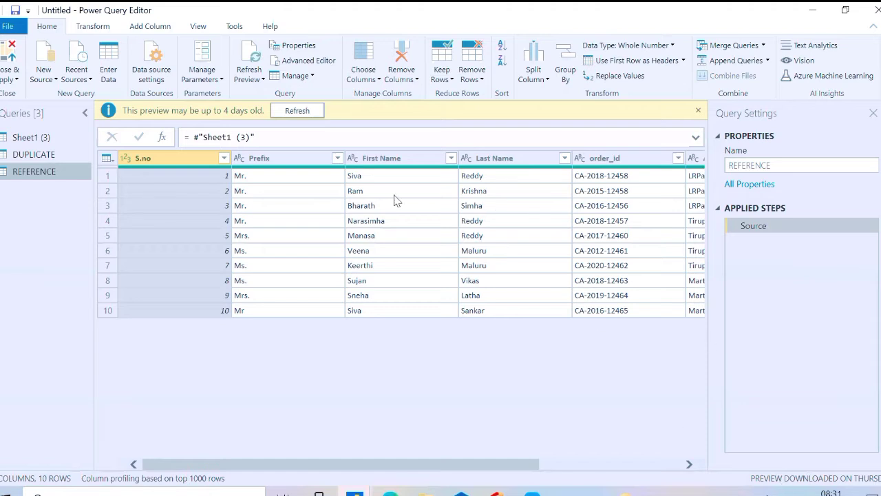
click(196, 28)
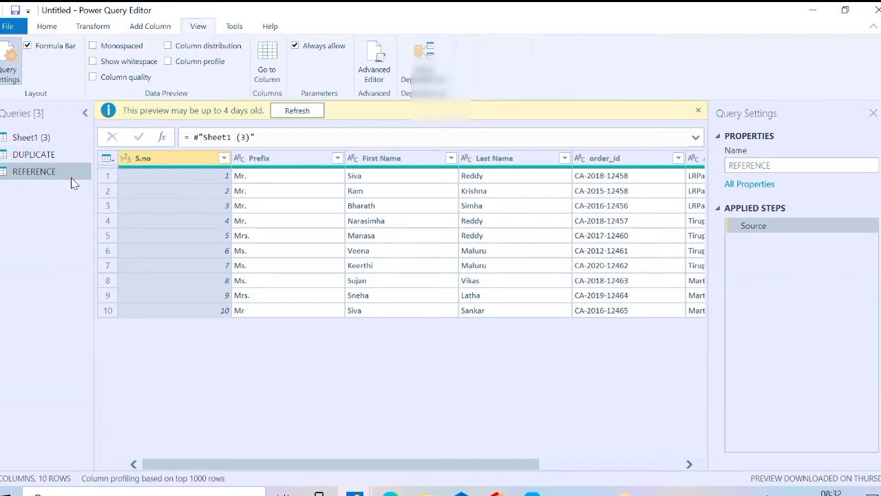
click(423, 62)
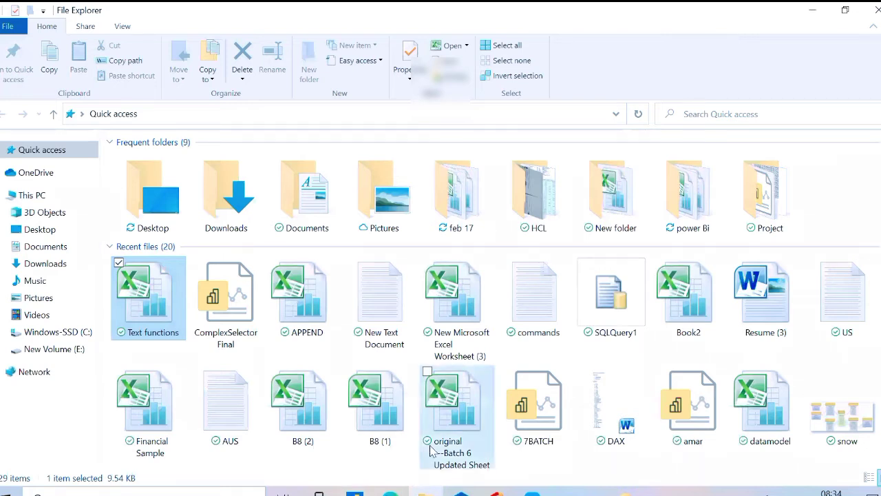
click(365, 489)
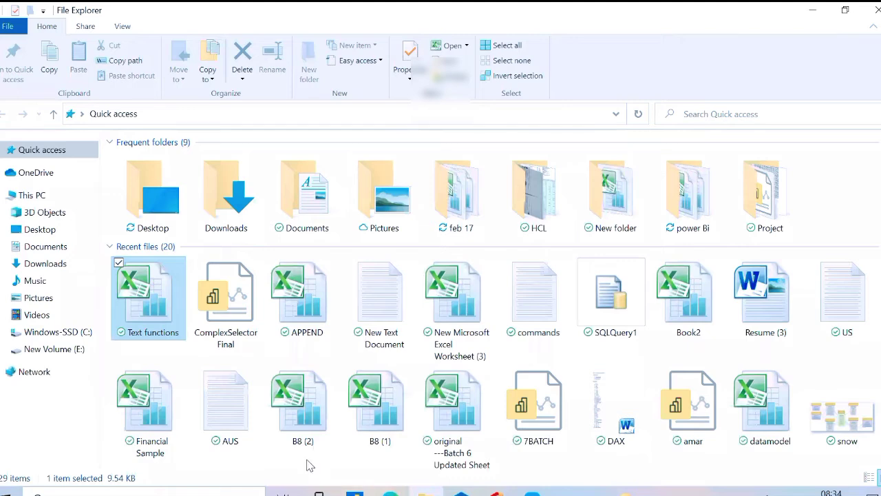
click(353, 491)
click(817, 12)
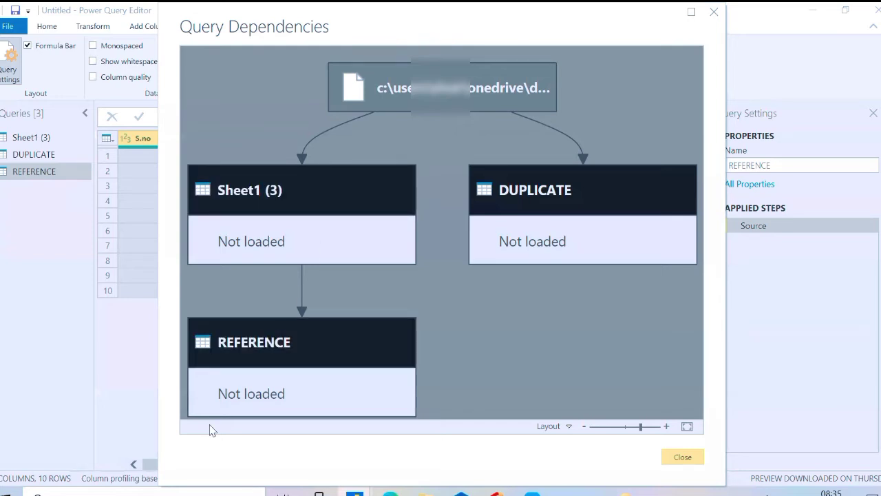
click(255, 375)
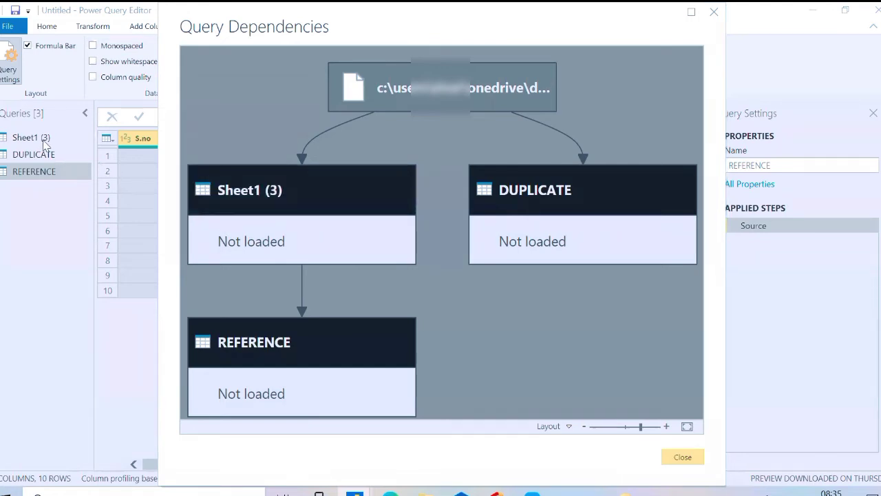
click(713, 12)
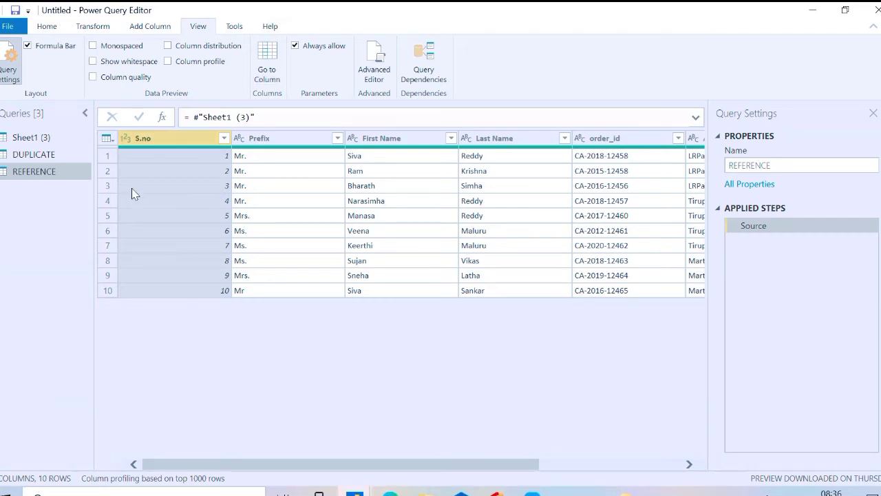
Remove the top 5 rows from the Sheet1 (3) query.
click(60, 143)
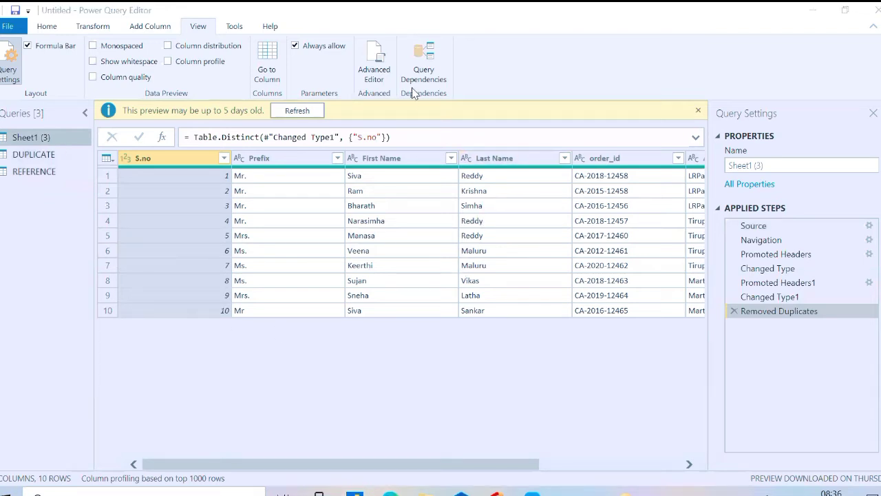
click(55, 28)
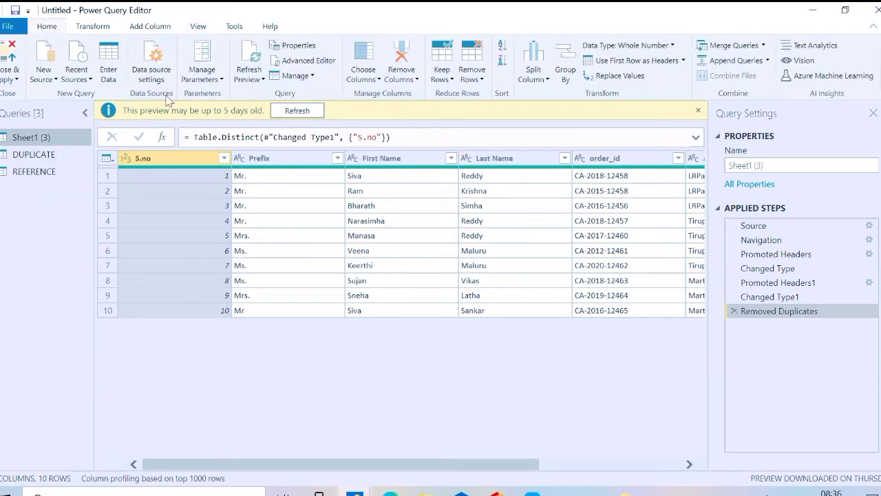
click(473, 76)
click(473, 94)
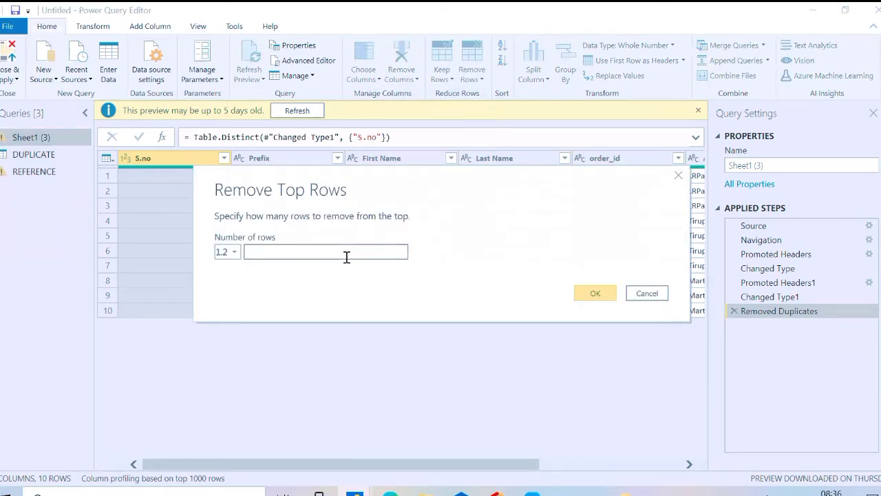
text(5)
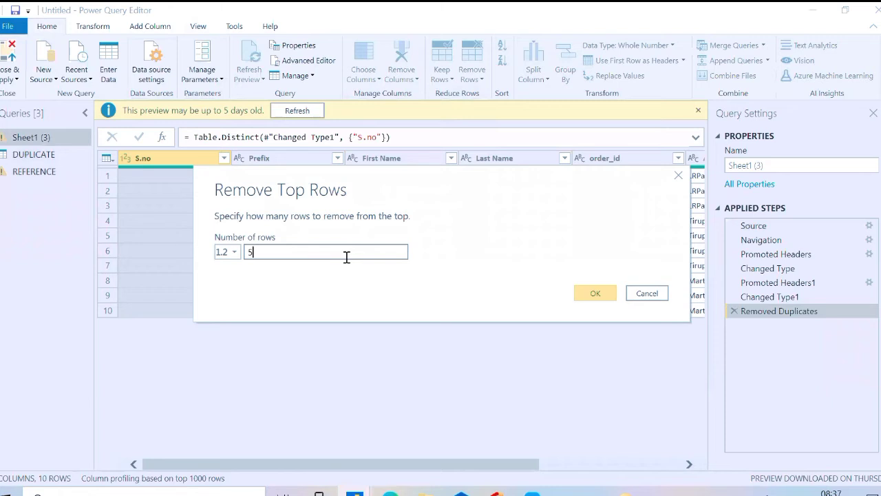
click(596, 298)
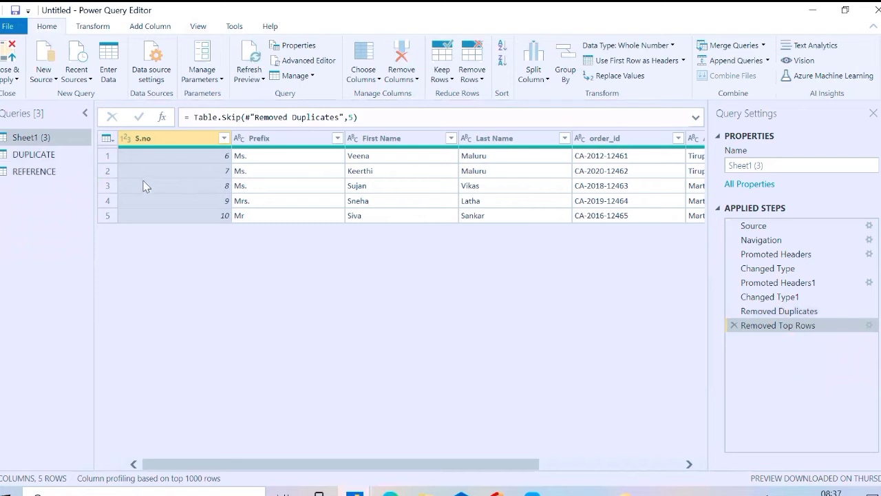
Check the rows of the DUPLICATE query, and remove the top 1 row from the REFERENCE query.
click(71, 156)
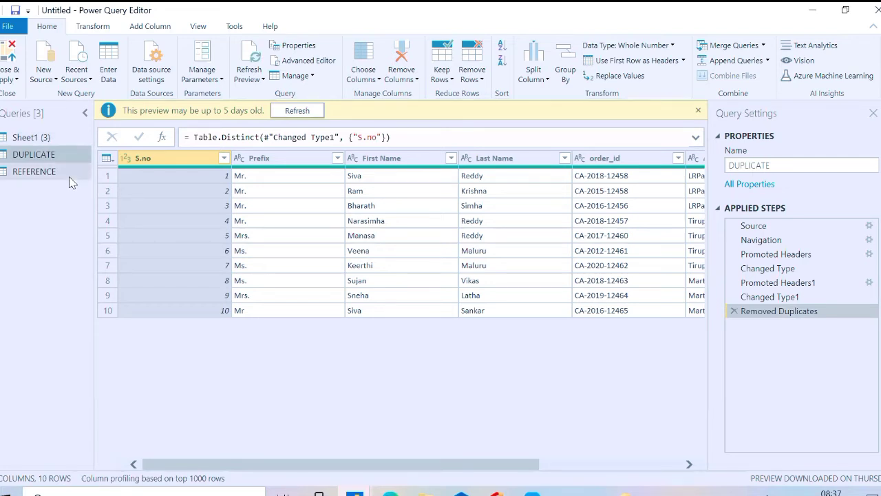
click(70, 178)
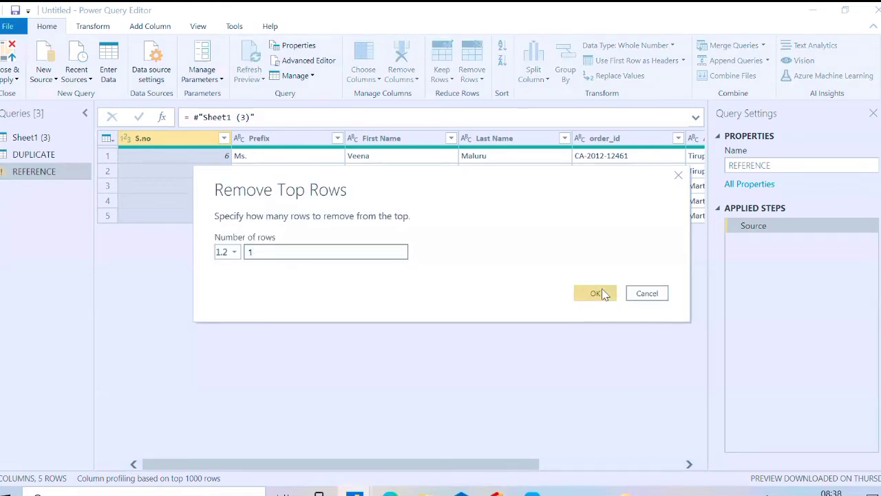
click(609, 293)
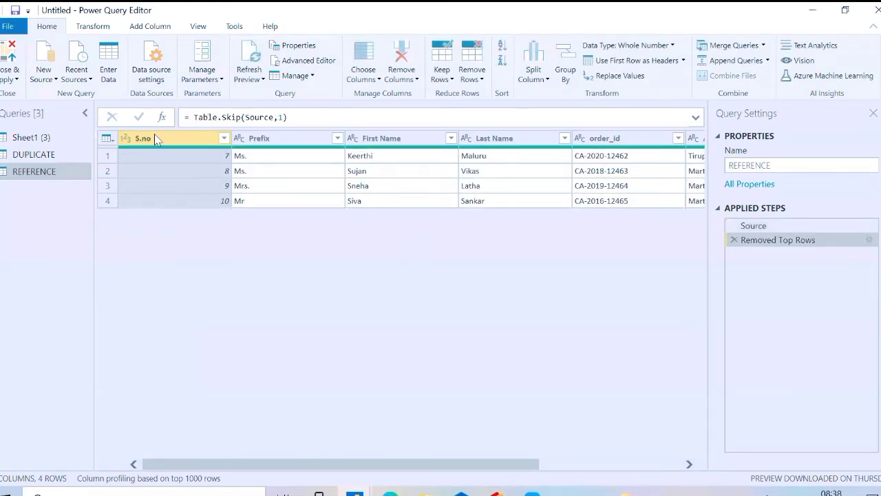
Compare the remaining rows of the Sheet1 (3) query with those of the REFERENCE query.
click(61, 145)
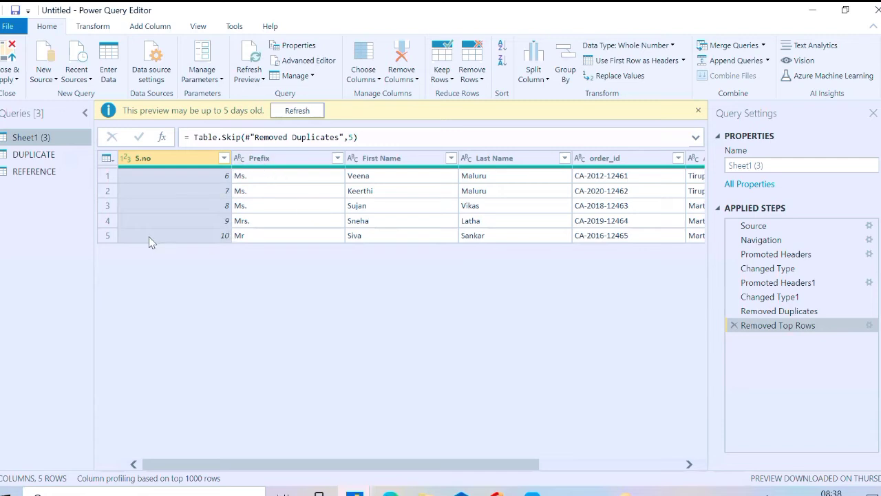
click(66, 171)
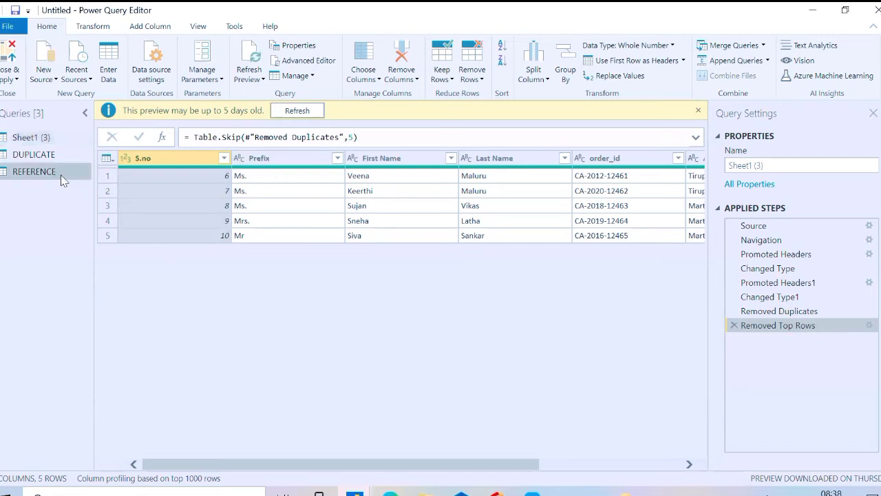
click(44, 137)
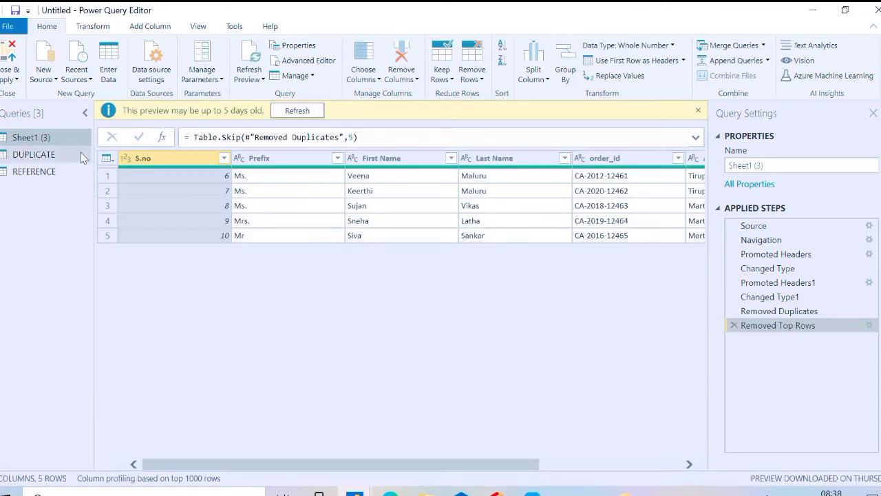
Remove the top 7 rows from the DUPLICATE query, and check the REFERENCE and Sheet1 (3) queries for any effect.
drag(81, 158, 81, 158)
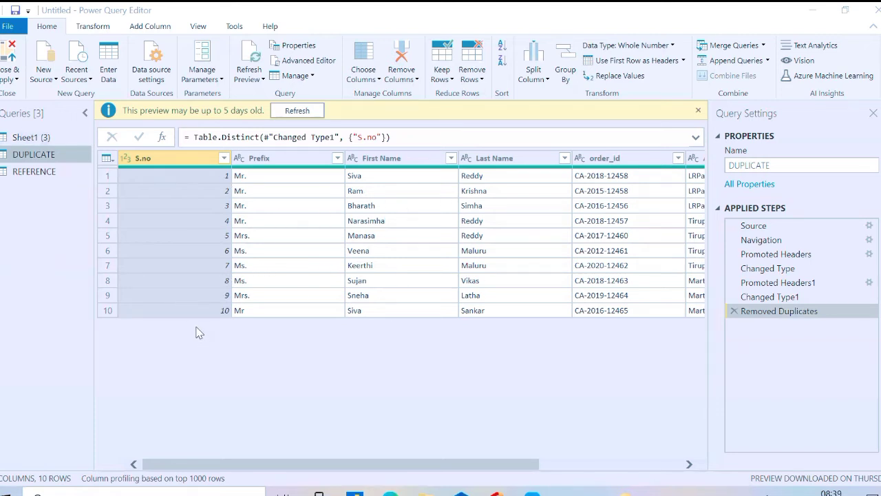
click(483, 80)
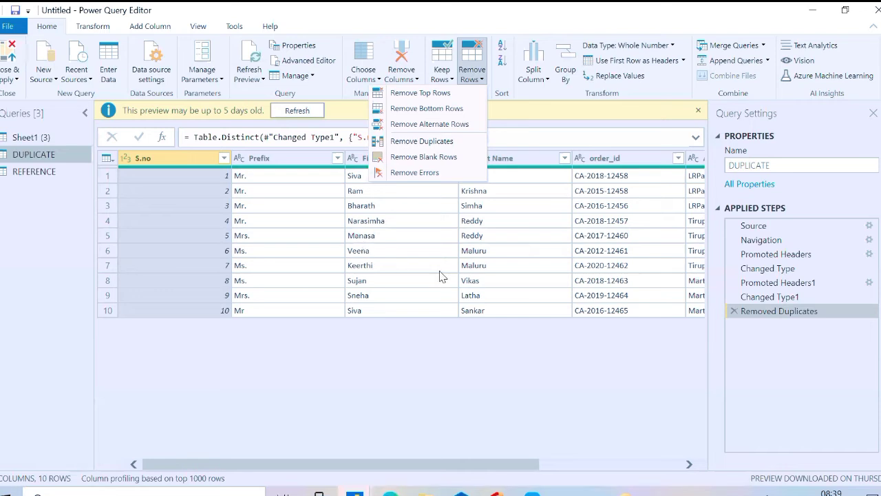
click(423, 93)
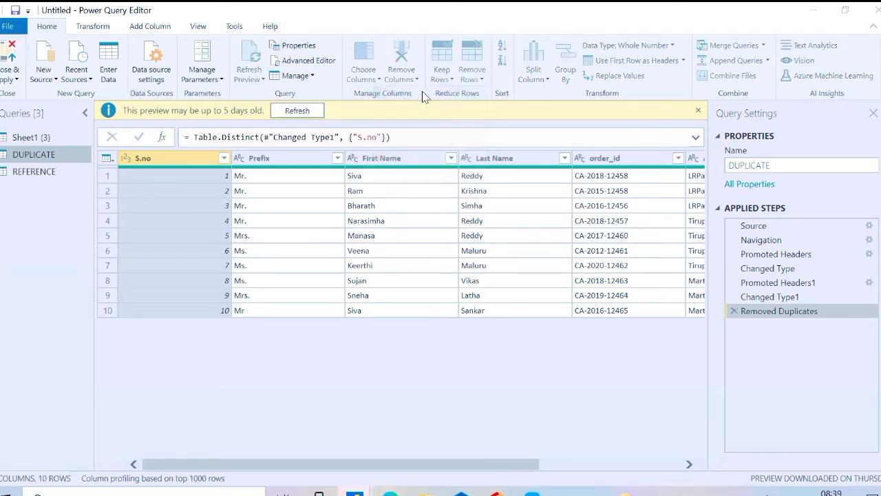
text(7)
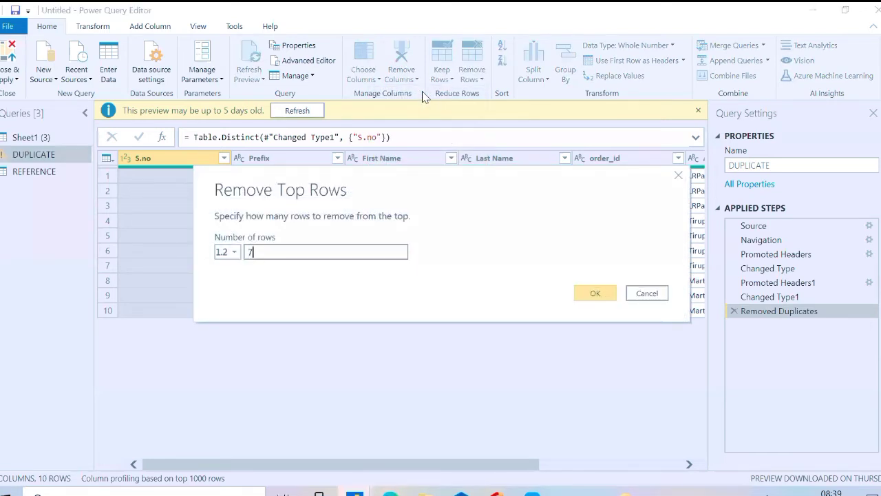
click(595, 294)
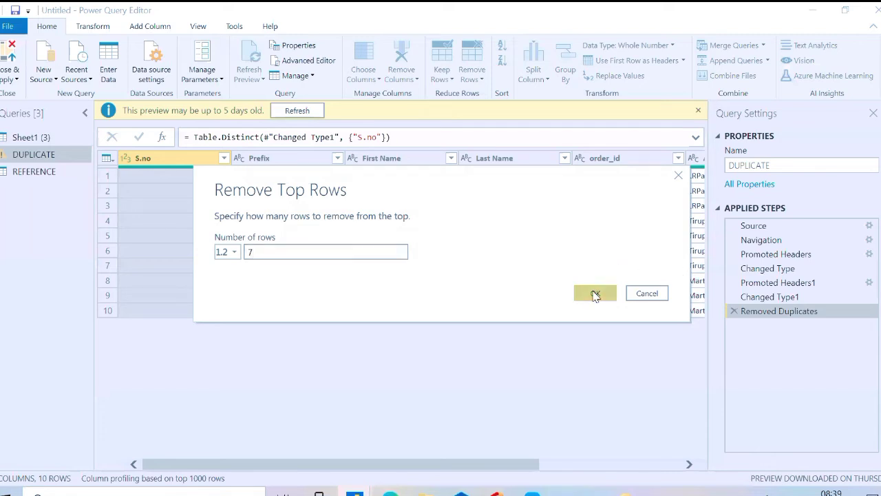
click(51, 174)
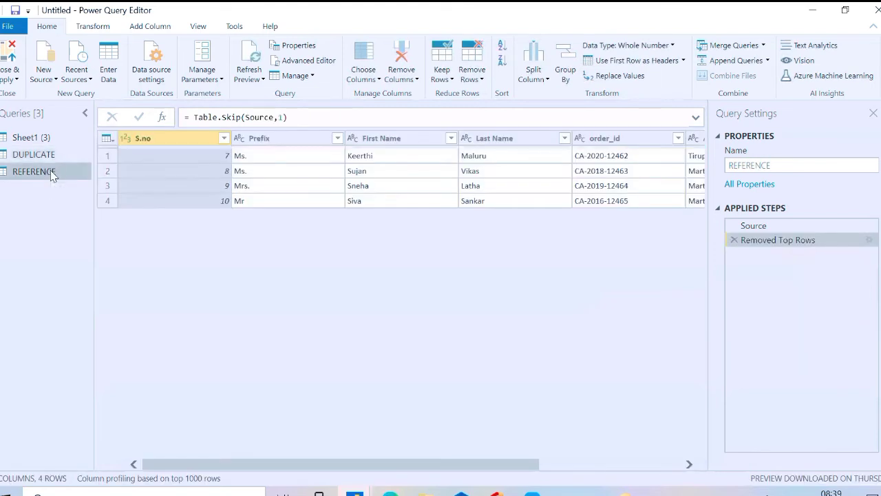
click(40, 137)
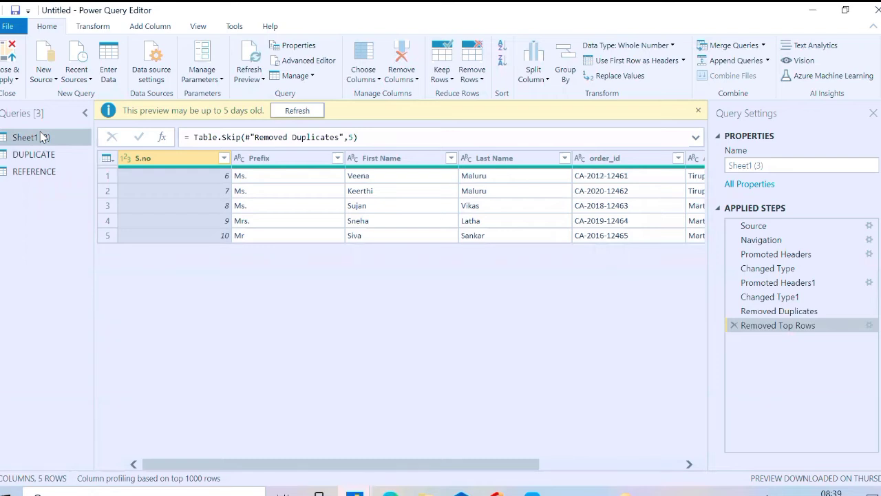
right_click(42, 171)
click(62, 216)
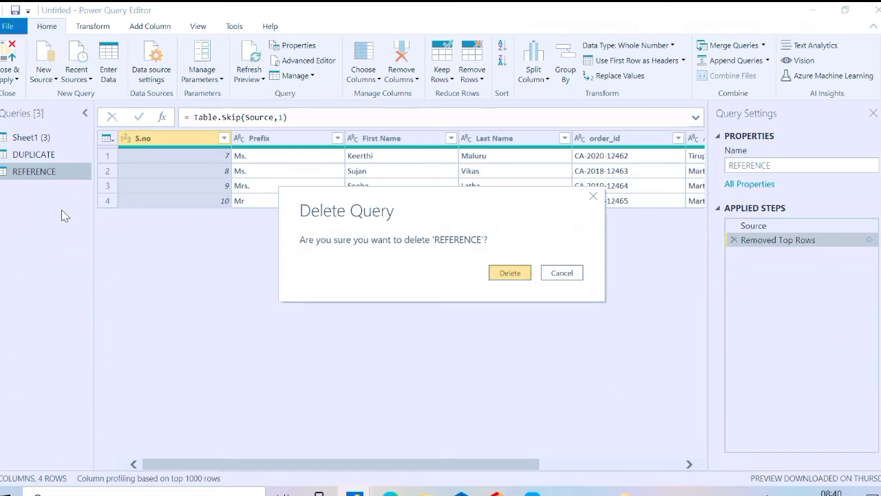
click(593, 198)
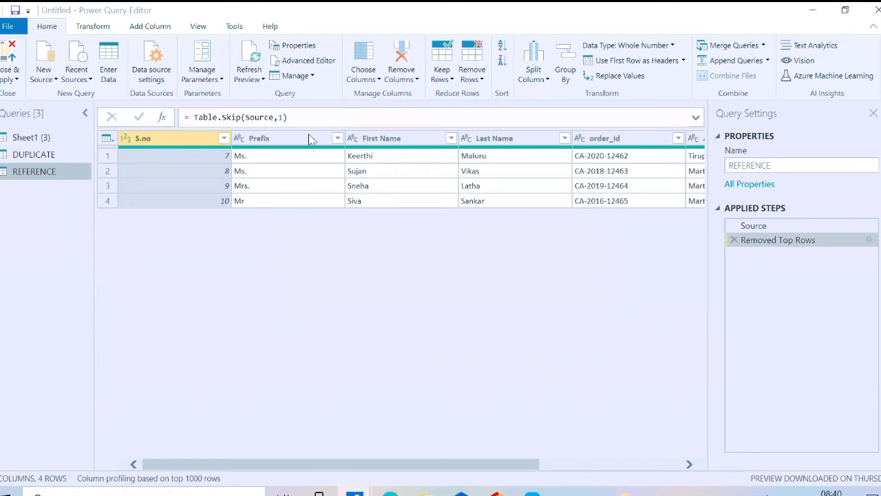
click(21, 137)
right_click(20, 137)
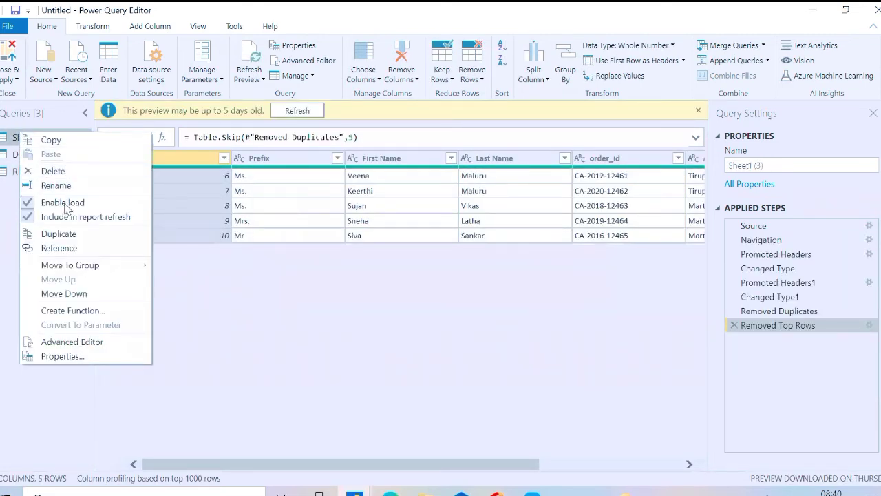
click(56, 186)
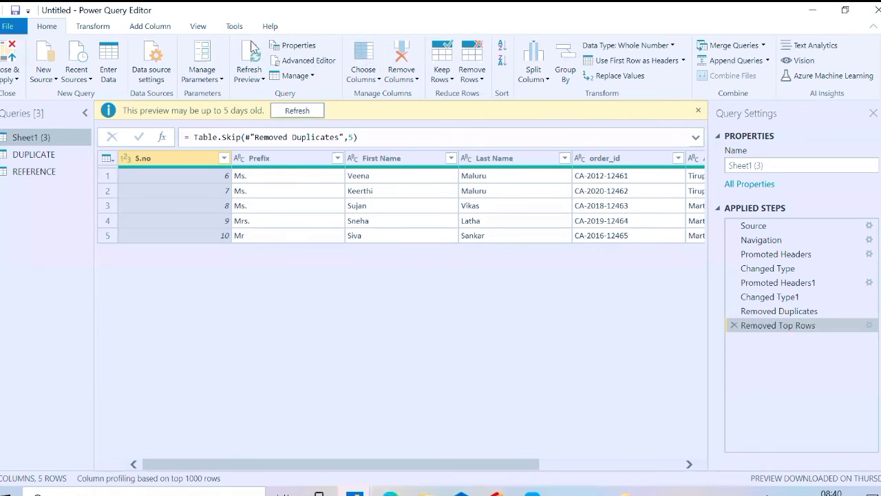
Open the query dependencies diagram for the Sheet1 (3), DUPLICATE and REFERENCE queries.
click(199, 26)
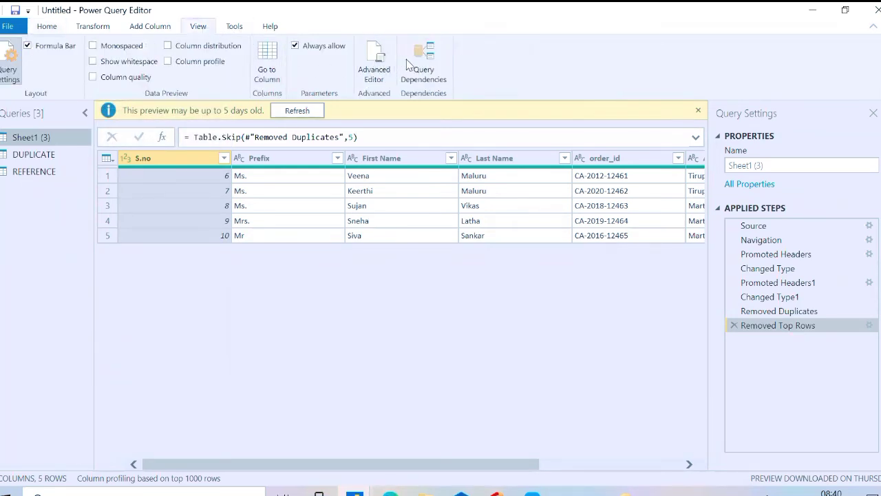
click(410, 62)
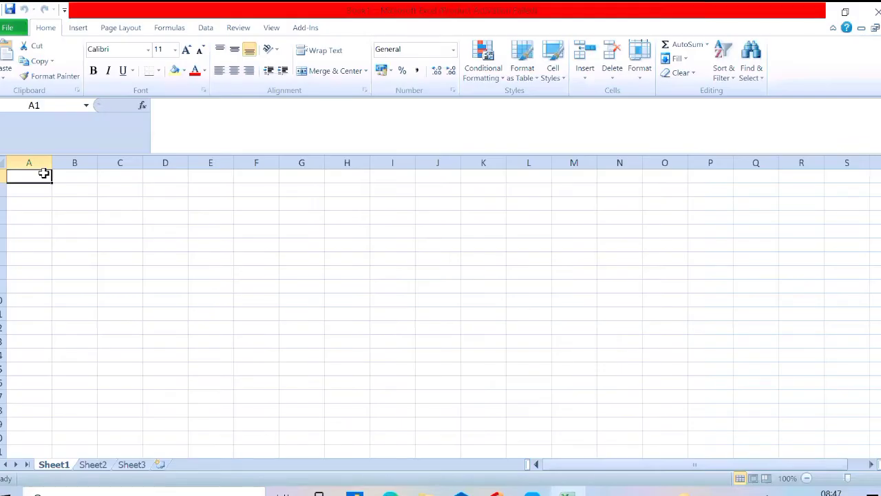
In the blank Excel sheet, enter the heading DUPLICATE in cell A1 and widen columns A and B.
text(DUPLICATE)
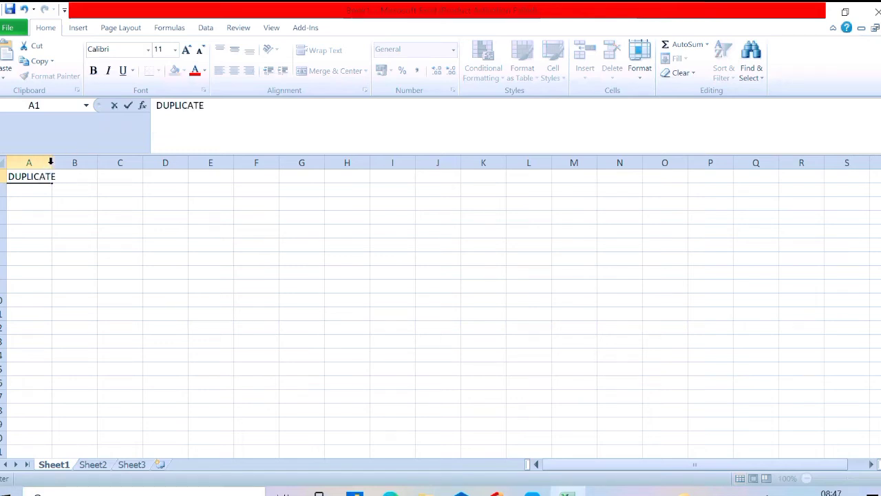
click(79, 229)
drag(51, 159, 288, 164)
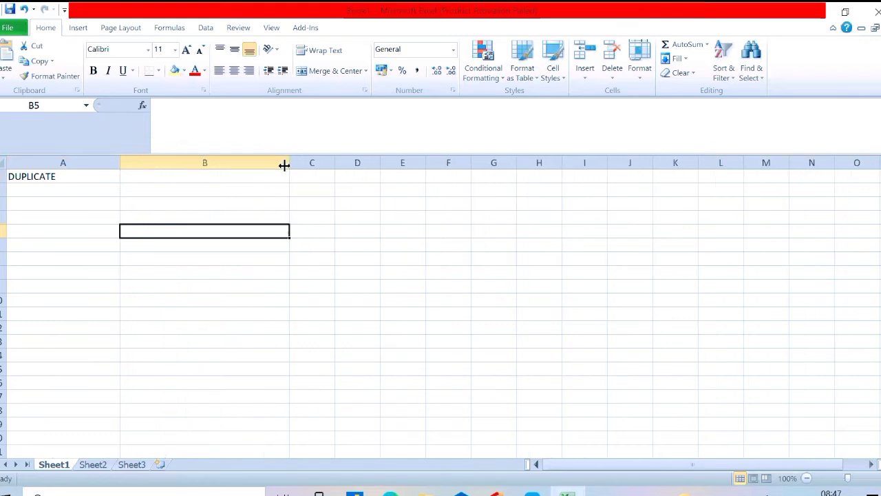
Enter the heading REFERENCE in cell B1.
click(161, 177)
text(REFER)
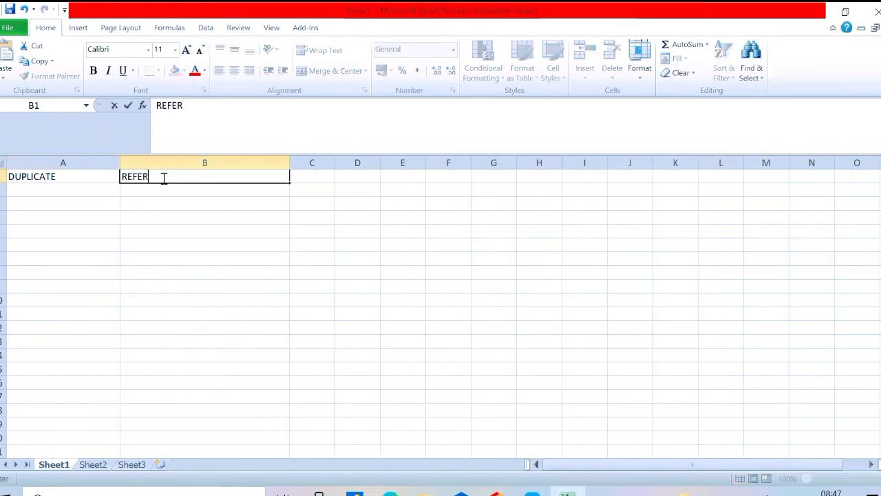
key(BackSpace)
key(BackSpace)
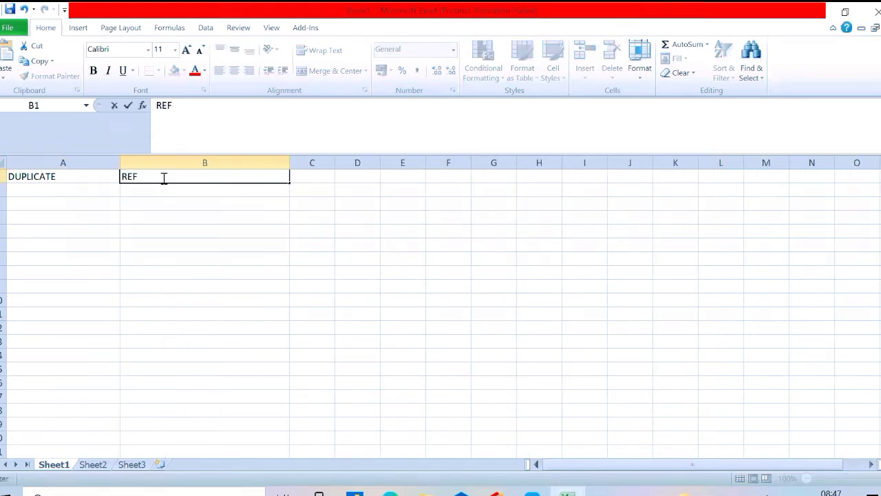
text(ERENCE)
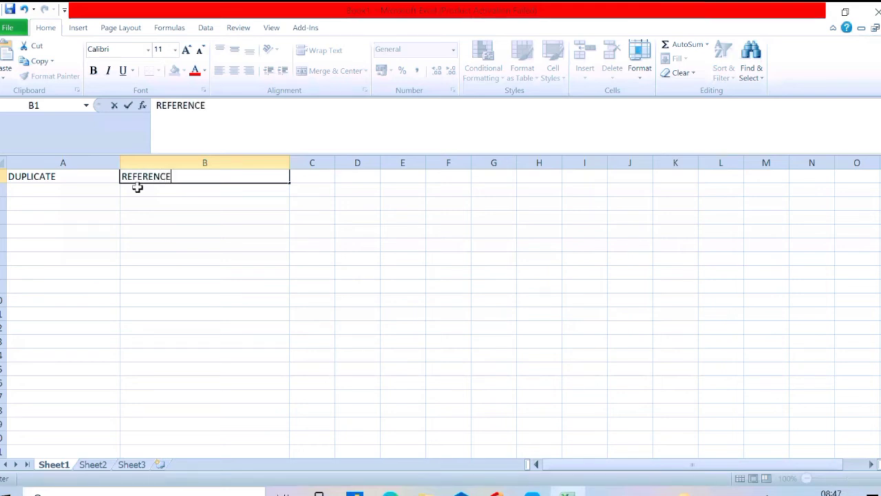
click(86, 186)
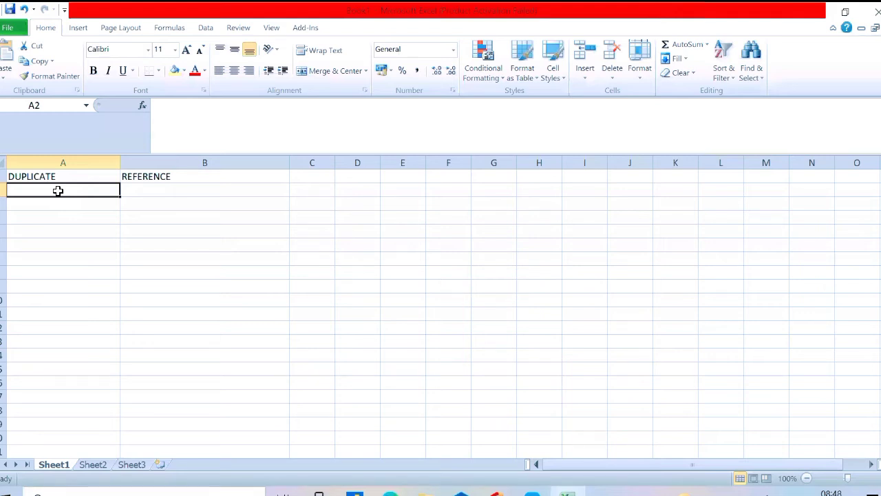
click(140, 190)
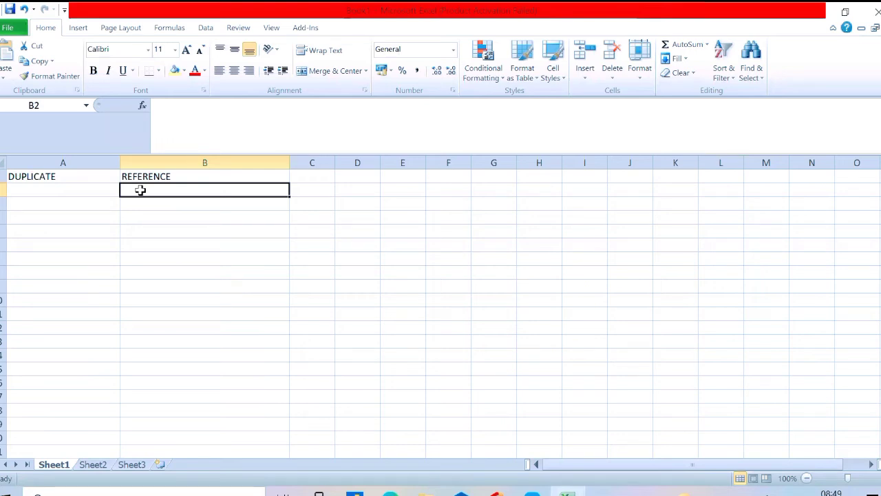
click(68, 224)
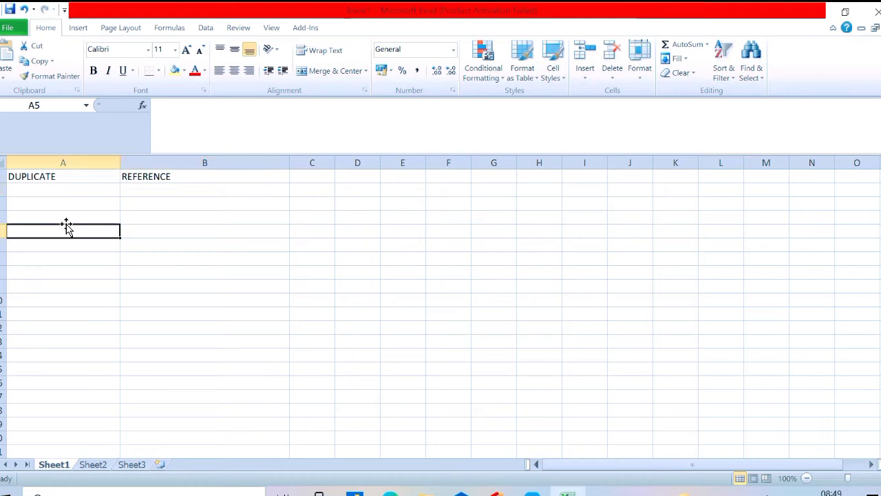
click(20, 190)
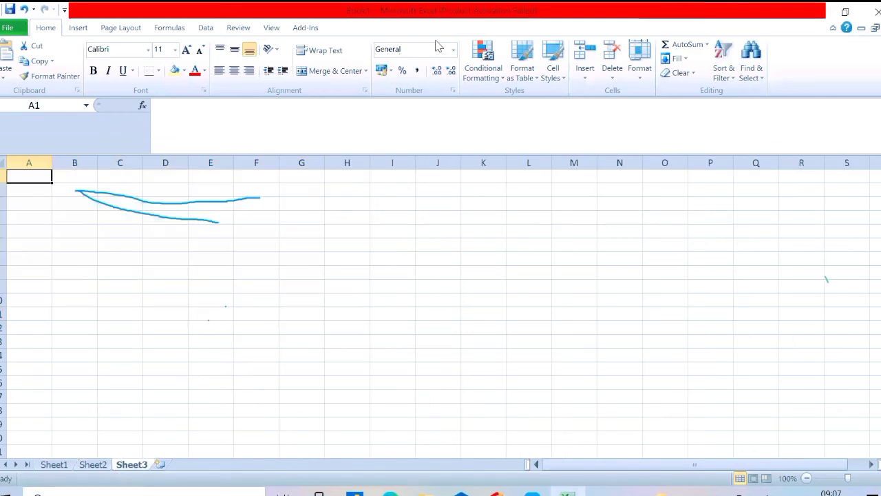
Erase the pen drawings over Sheet3 and enter the heading STU_ID in cell A1.
key(e)
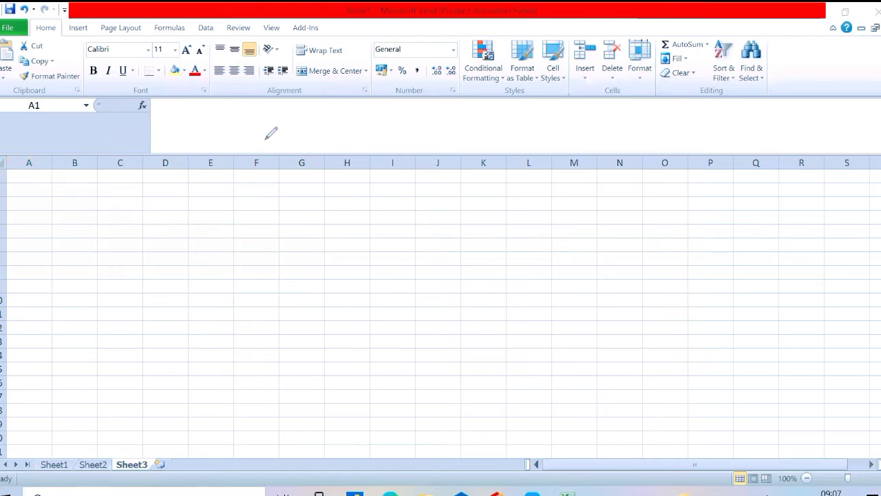
click(26, 175)
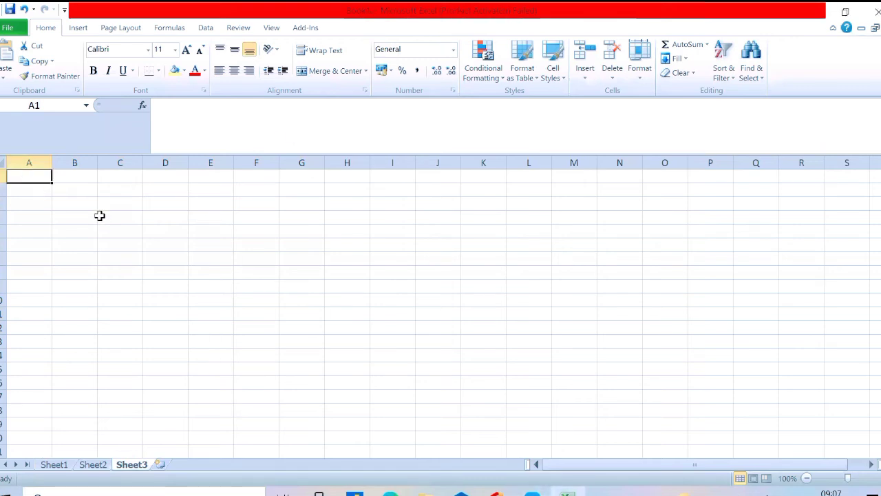
text(SR)
key(BackSpace)
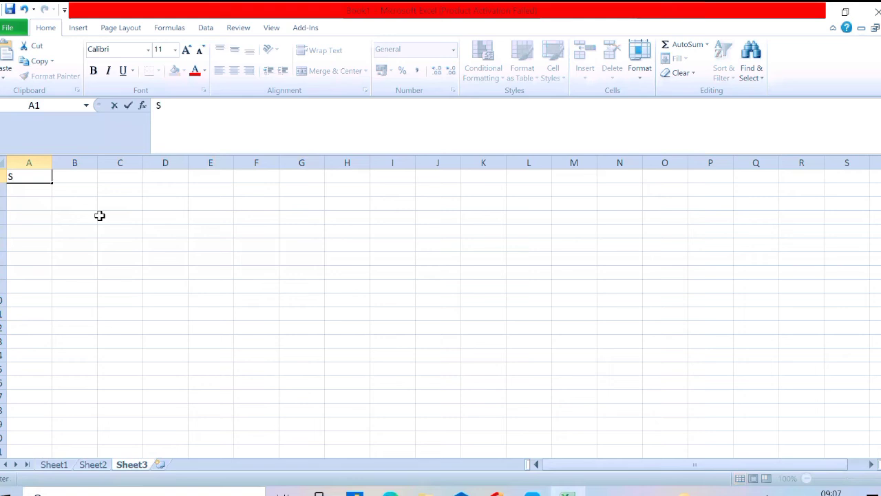
text(TU_ID)
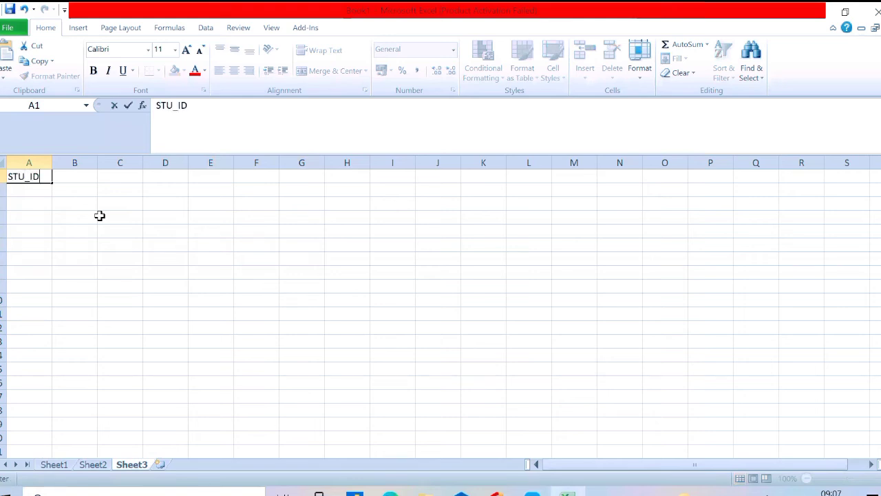
key(Tab)
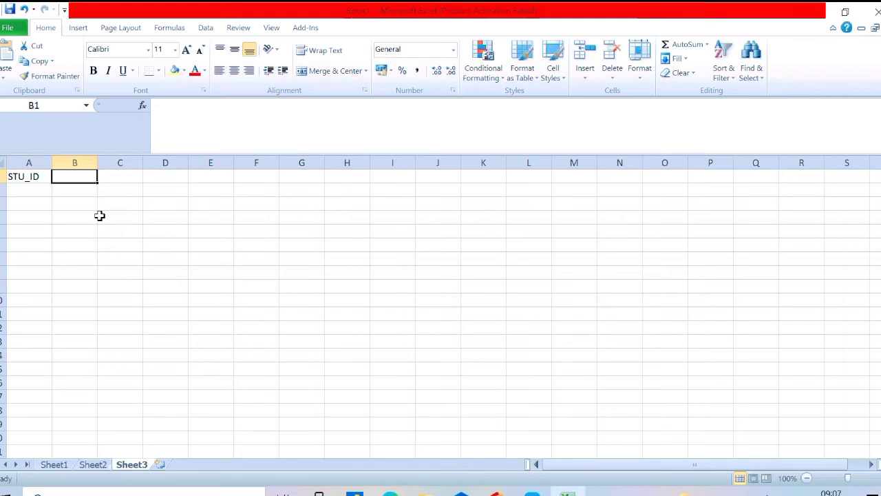
Enter the heading STU_NAME in cell B1 and widen column B to fit it.
text(ST)
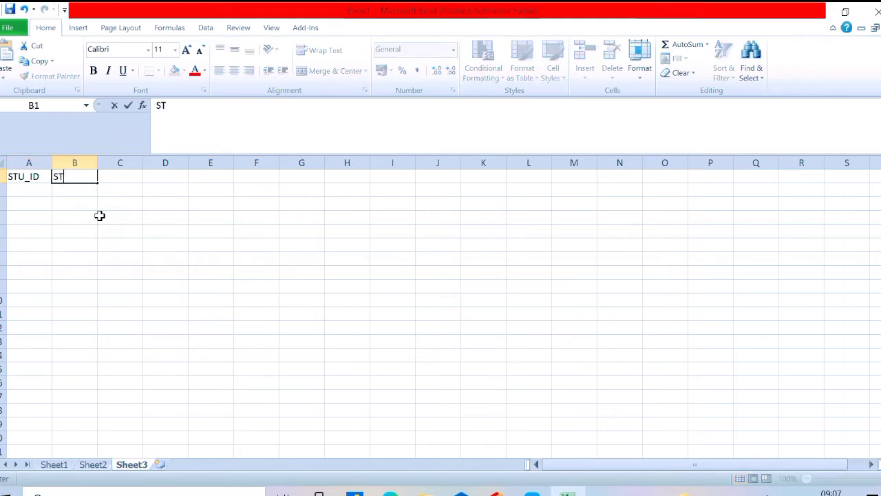
text(U_NA,E)
key(BackSpace)
key(BackSpace)
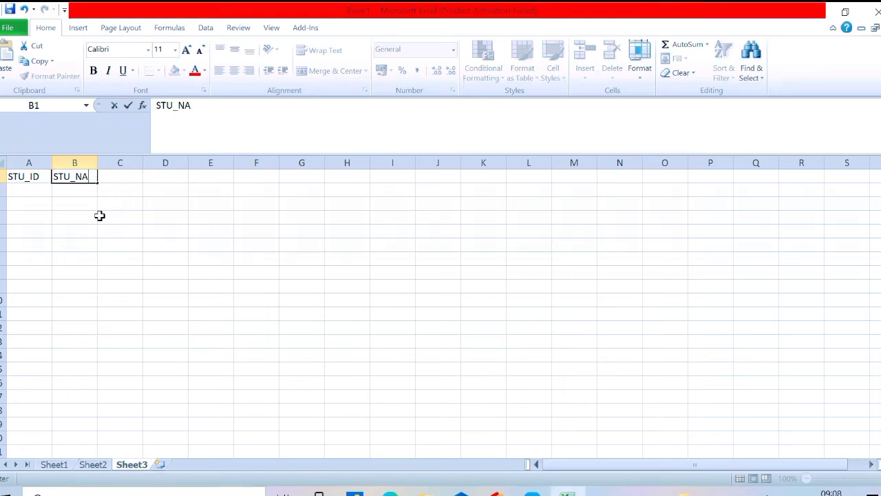
text(ME)
click(132, 216)
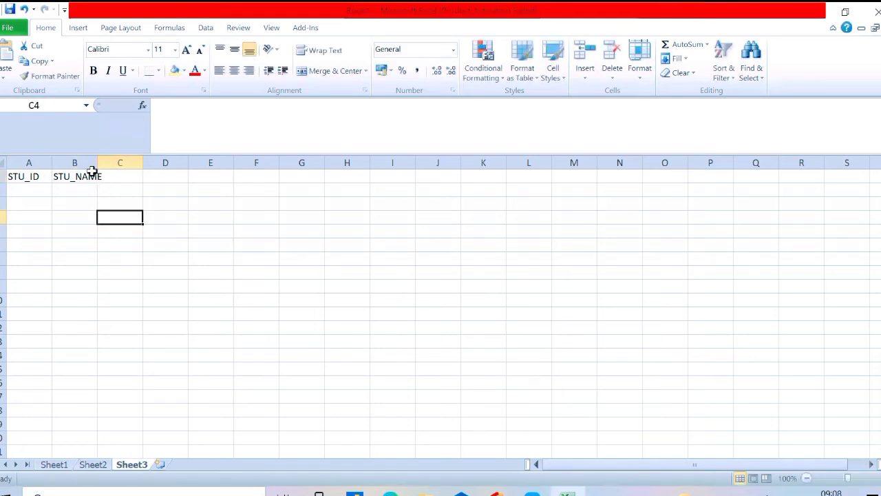
drag(97, 162, 123, 174)
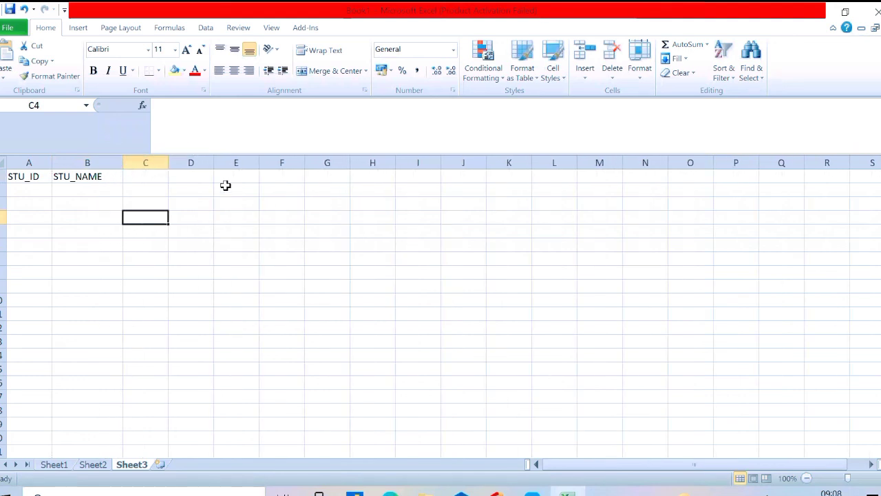
Widen column E slightly and start a second table with the heading STU_ID in cell F1.
click(301, 202)
drag(258, 165, 273, 168)
click(309, 177)
text(ST)
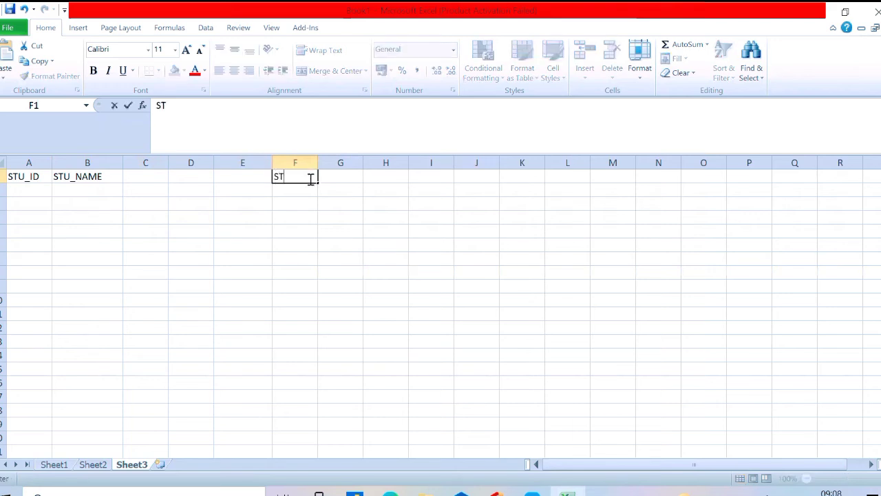
text(U_ID)
key(Tab)
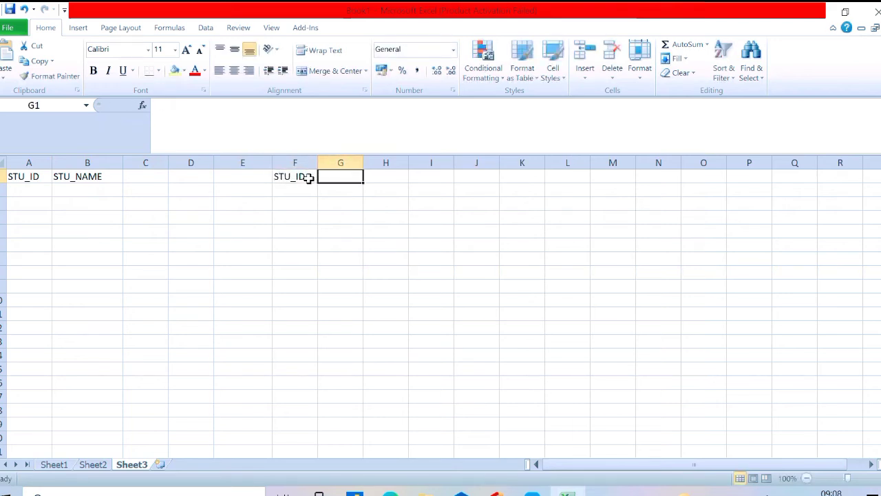
Add the headings SUB_ID in cell G1 and MARKS in cell H1 to the second table.
text(SUN)
key(BackSpace)
text(B)
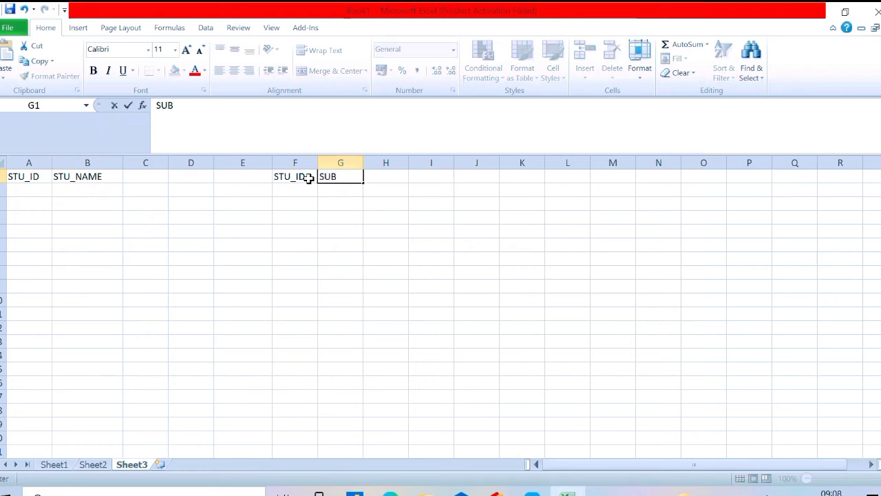
text(_ID)
key(Tab)
text(MARKS)
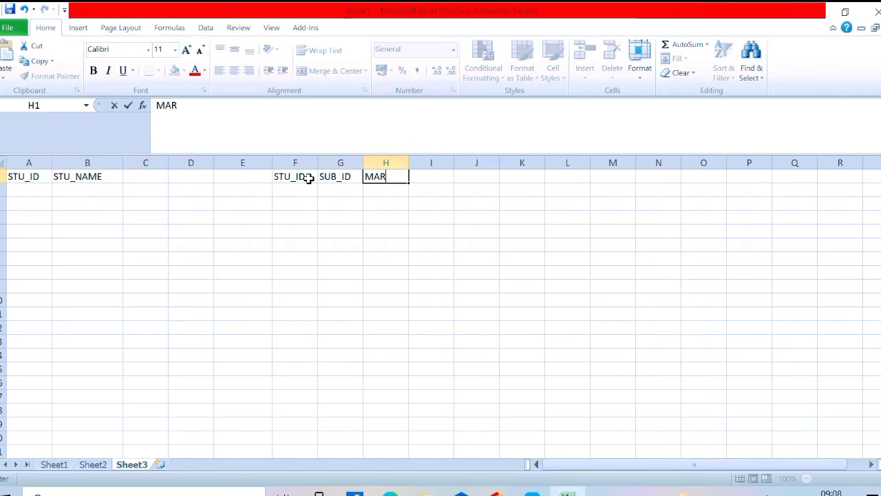
click(490, 205)
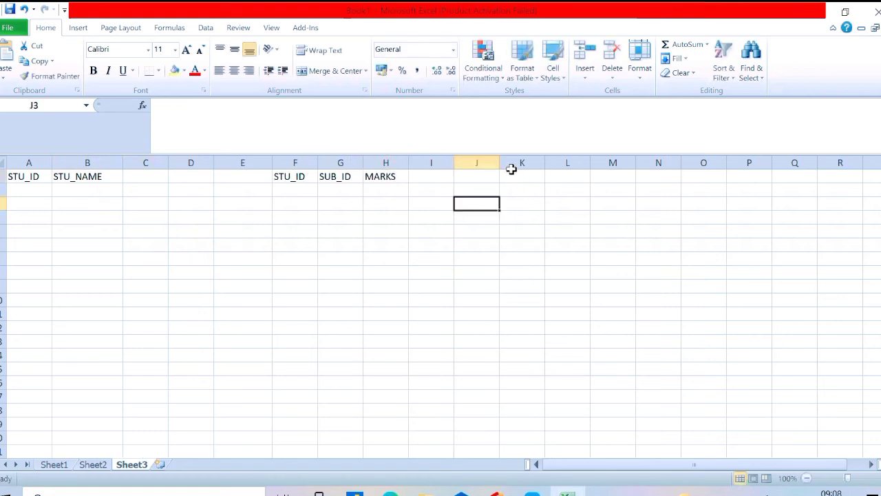
Start a third table with the heading SUB _ID in cell L1.
click(533, 178)
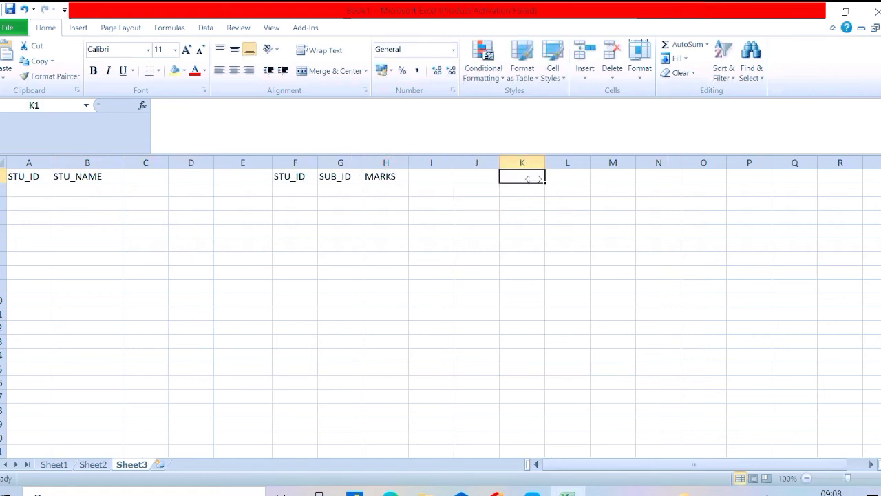
click(572, 174)
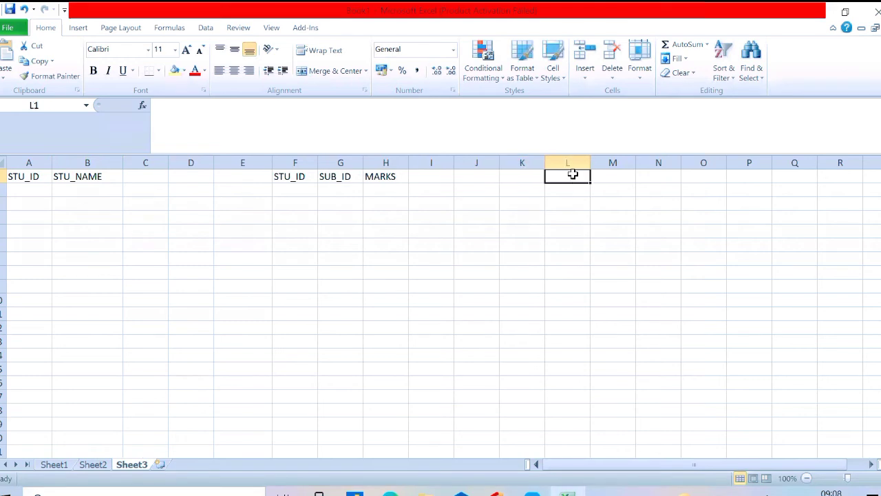
text(SUB)
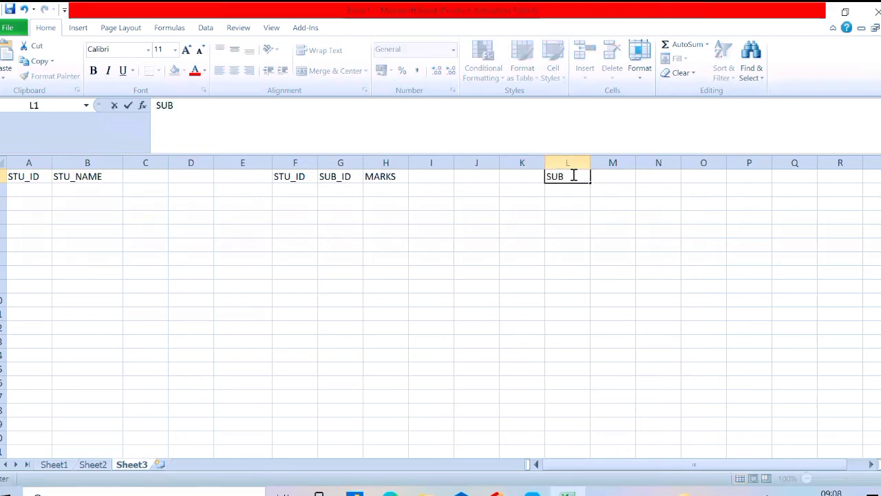
text(_ID)
key(Tab)
Enter the heading SUB_NAME in cell M1 of the third table.
text(S)
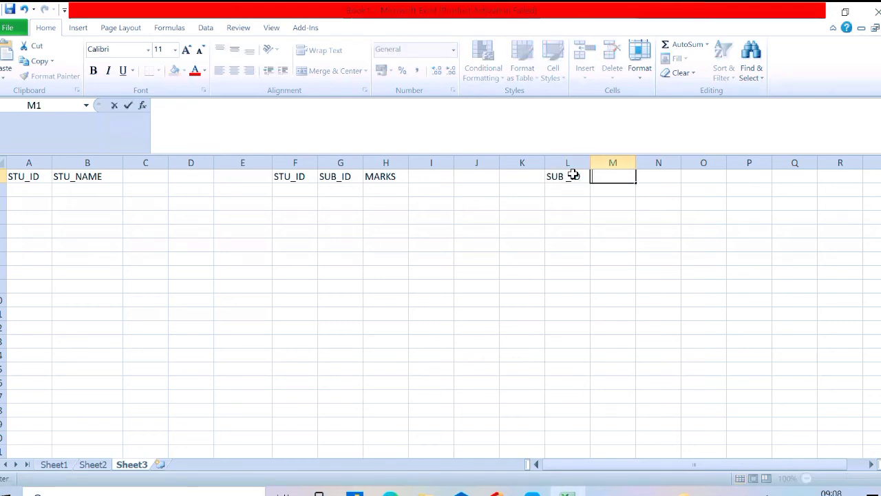
text(UB)
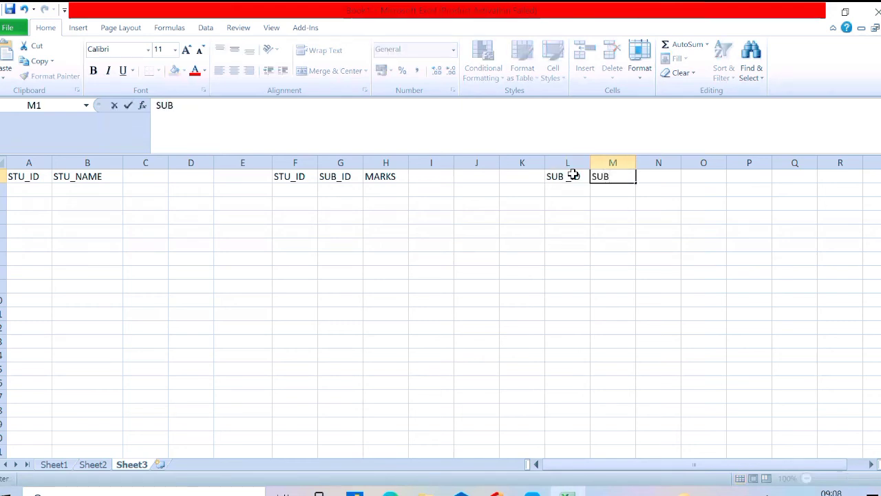
text(_JECT)
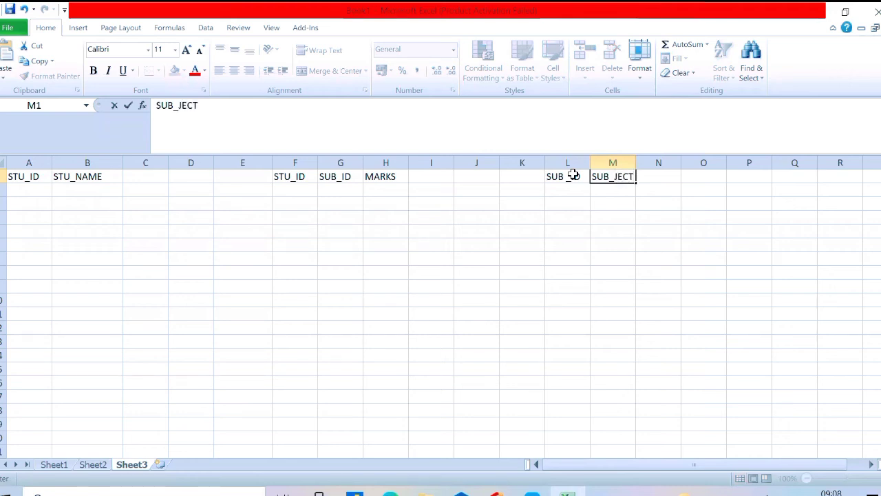
key(BackSpace)
key(BackSpace)
key(BackSpace)
key(BackSpace)
key(BackSpace)
text(_NAME)
click(539, 255)
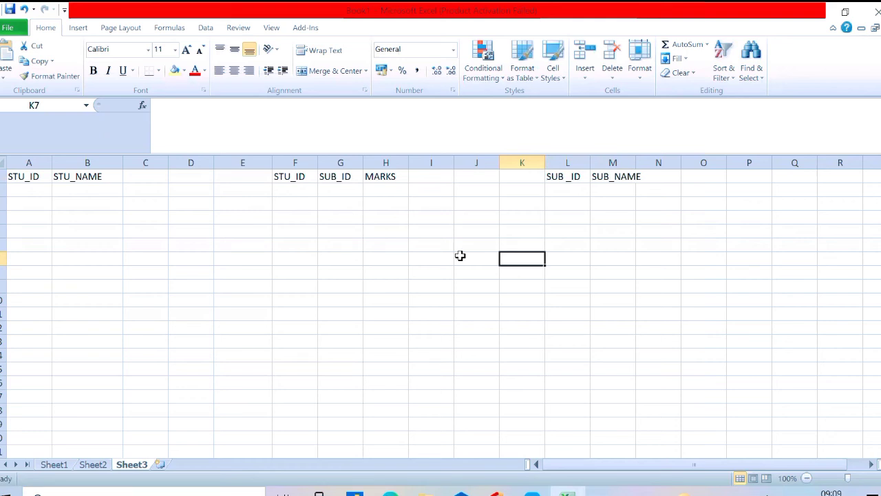
Review the headings of the three tables in row 1, including the STU_ID column shared by the first two.
click(39, 176)
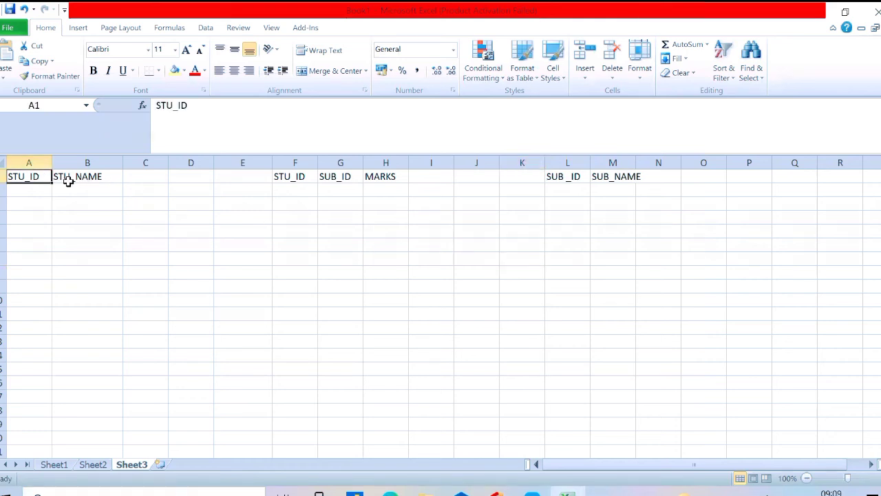
drag(68, 181, 615, 183)
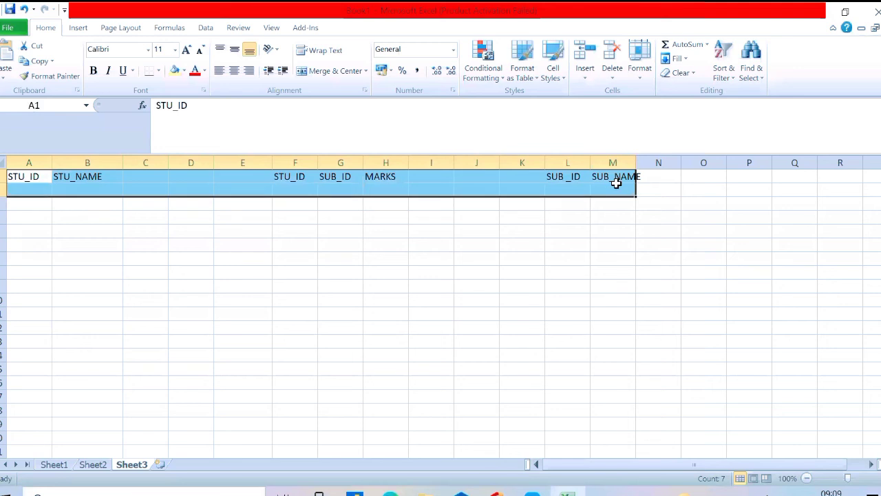
click(353, 177)
click(280, 177)
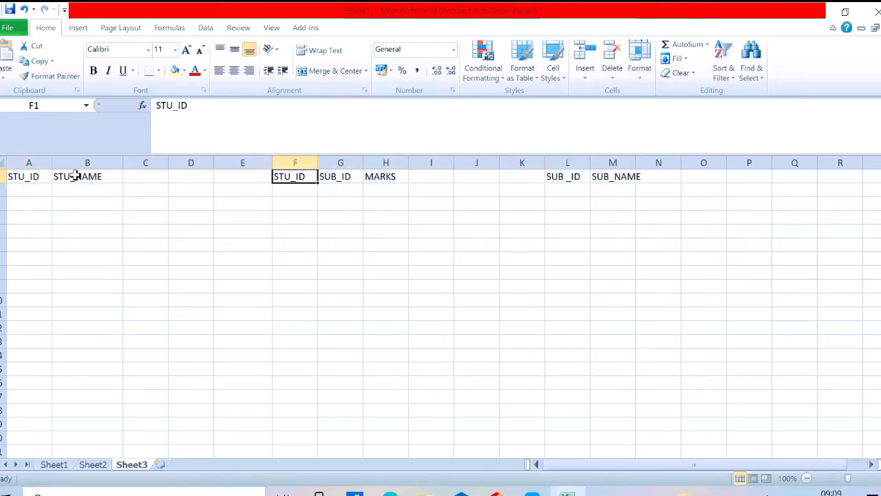
click(370, 179)
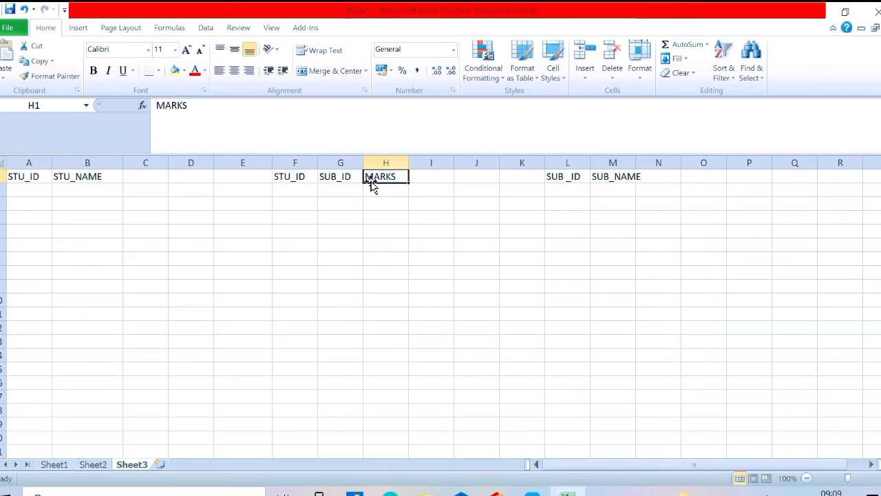
drag(622, 175, 386, 181)
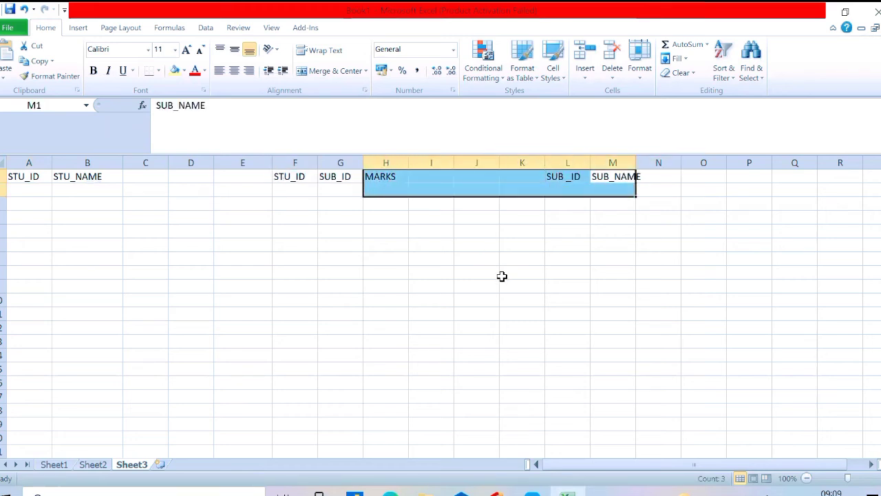
click(501, 275)
drag(133, 261, 444, 301)
Start a combined table with the headings STU_ID in cell C7 and STU_NAME in cell D7.
click(147, 257)
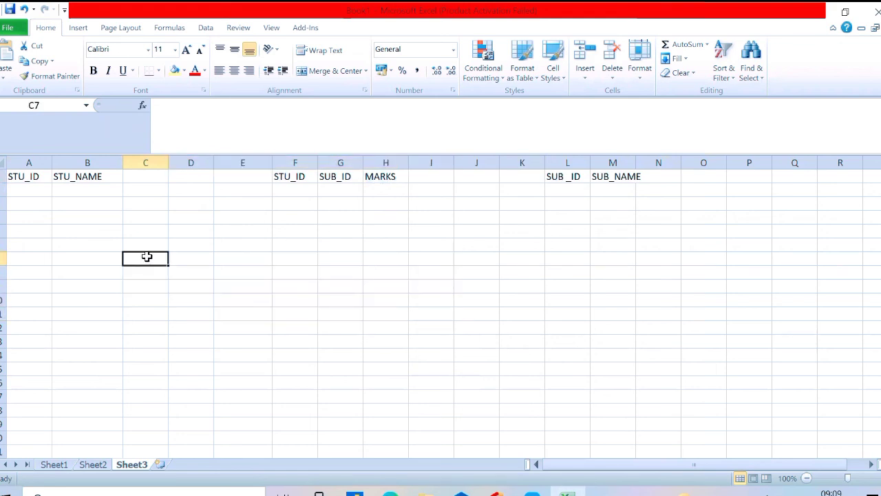
text(STU)
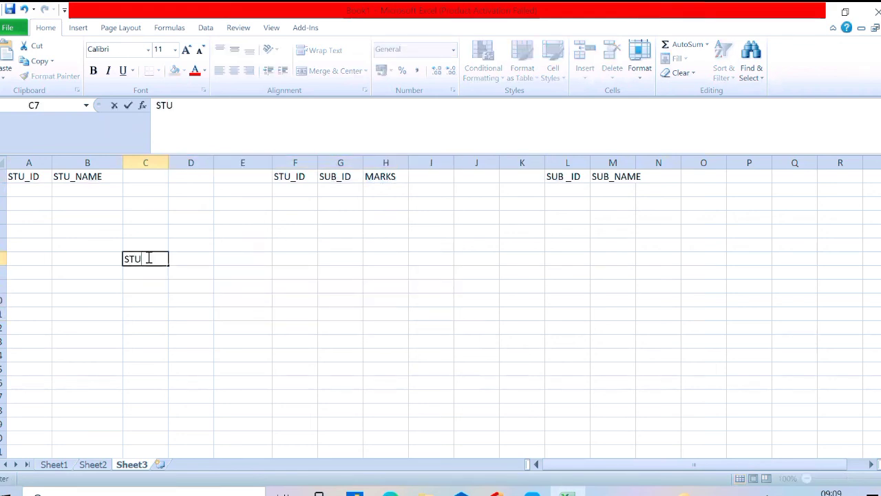
text(_ID)
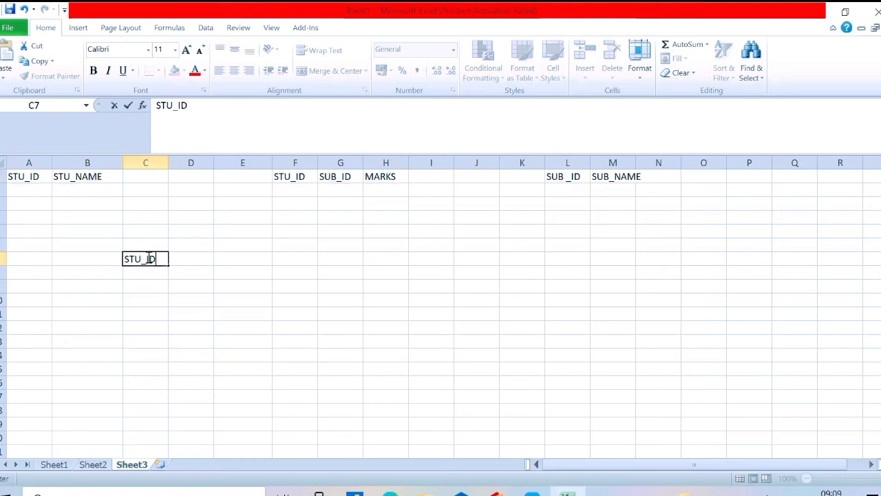
key(Tab)
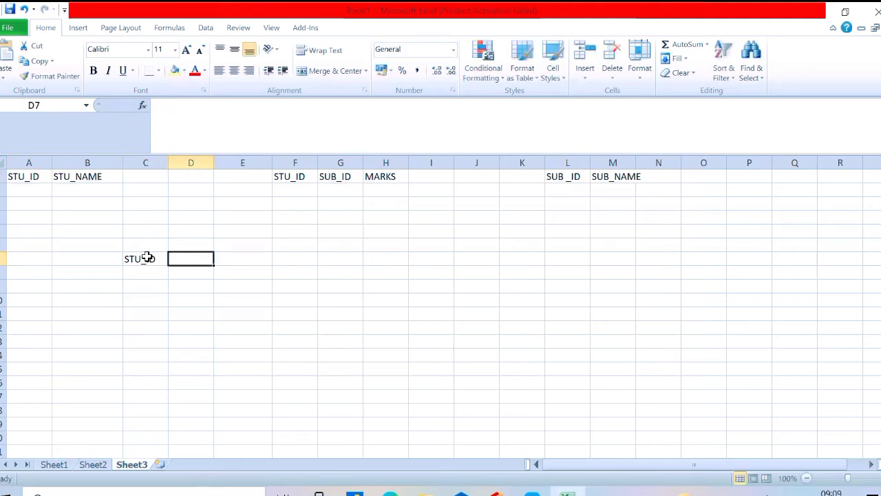
text(S)
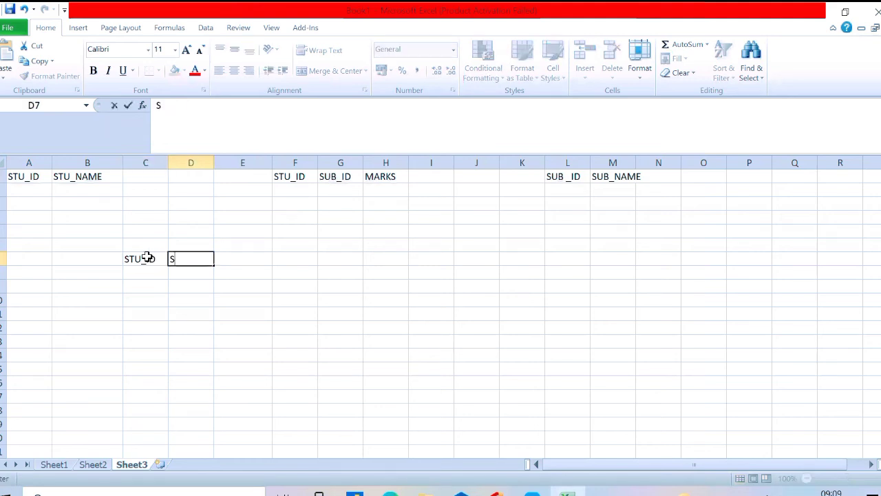
text(TU_BA,E)
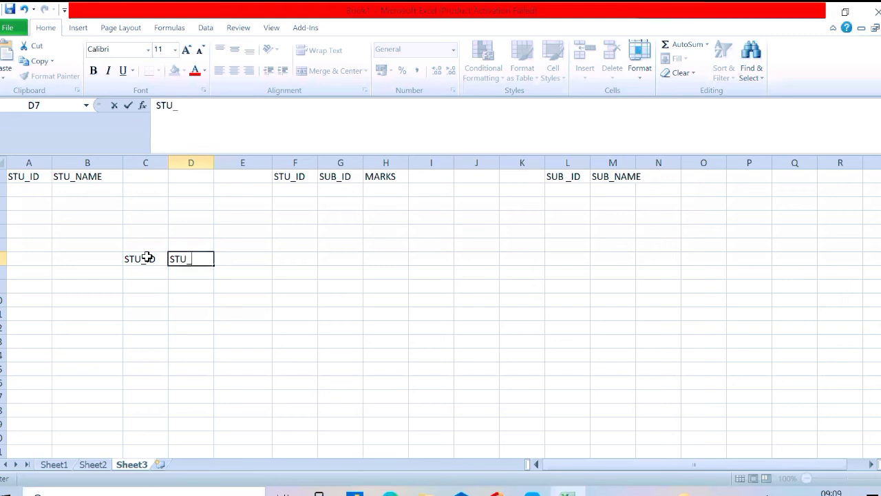
key(BackSpace)
key(BackSpace)
key(BackSpace)
key(BackSpace)
text(NAME)
key(Tab)
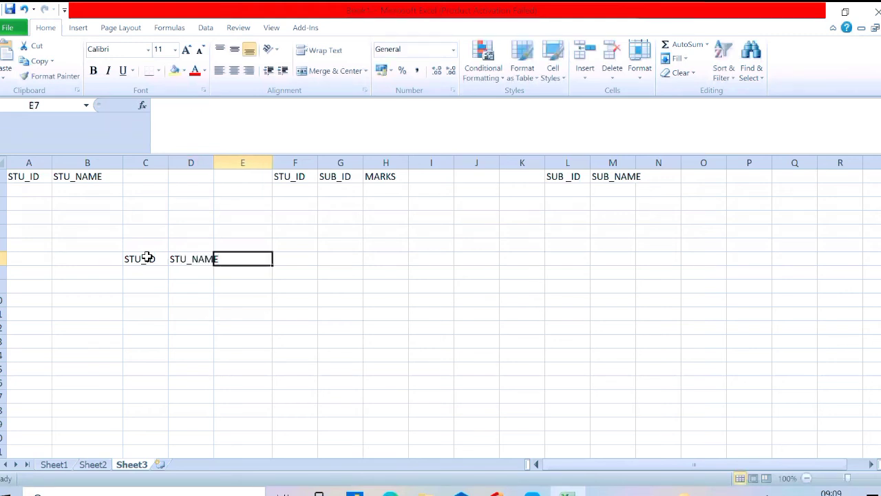
Complete the combined heading row with SUB_ID in E7, SUB_NAME in F7 and MAKS in G7.
text(SU)
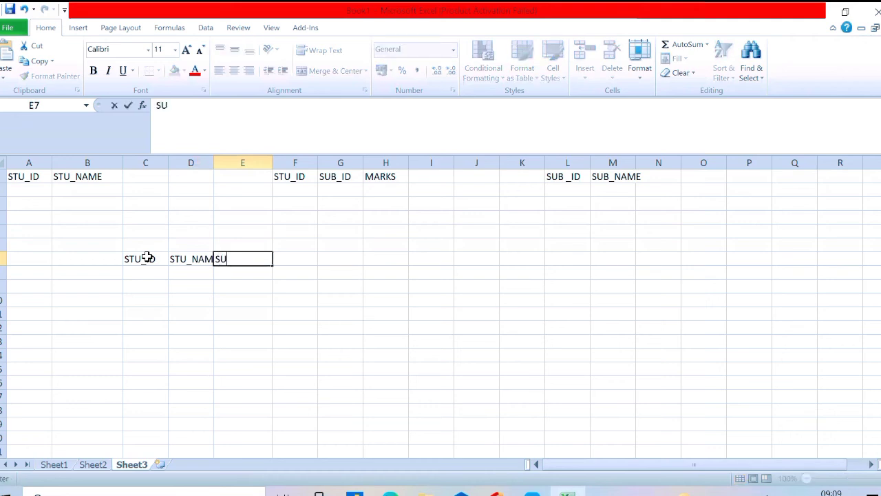
text(B_ID)
key(Tab)
text(S)
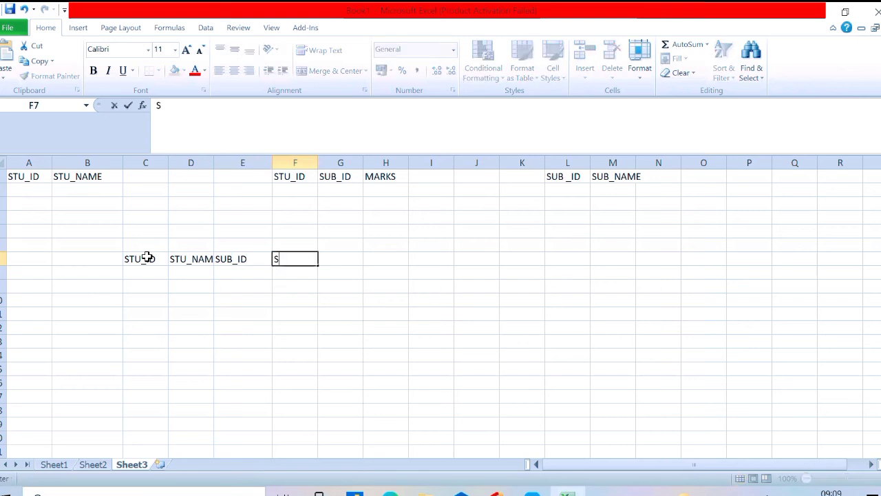
text(UB_NAME)
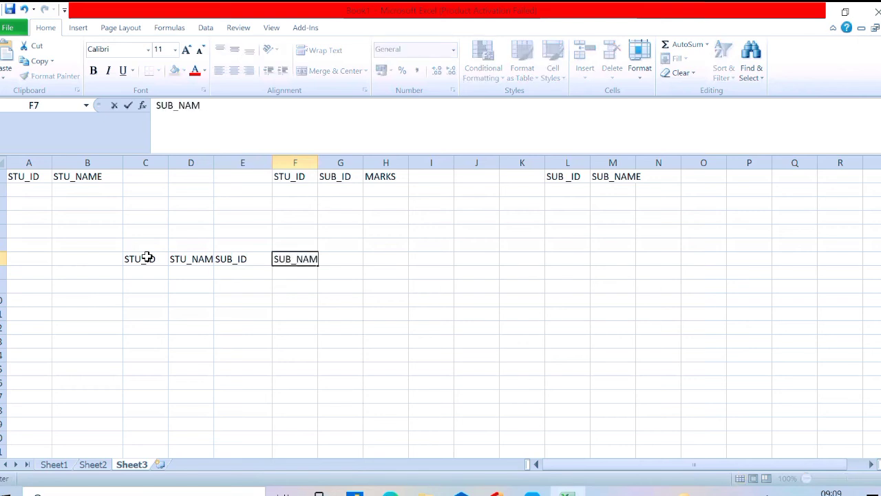
key(Tab)
text(M)
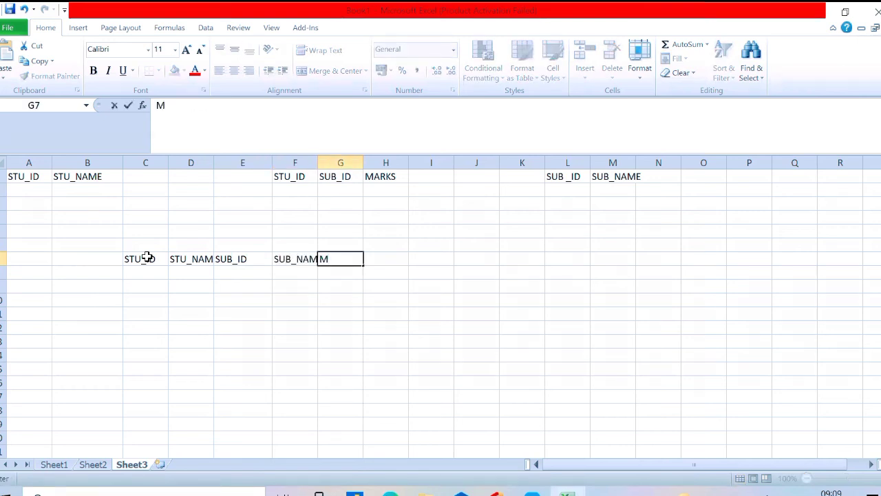
text(R)
key(BackSpace)
text(AKS)
click(314, 344)
Clear the combined heading row in cells C7 to H7.
drag(138, 255, 373, 256)
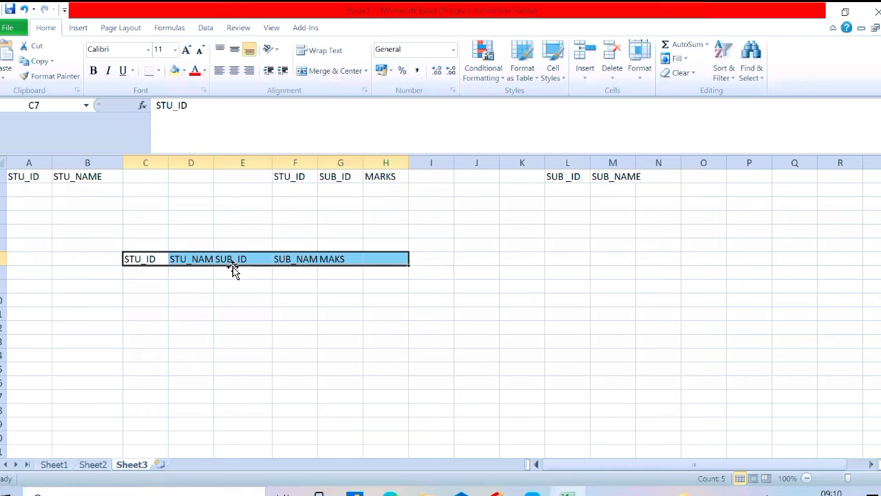
key(Delete)
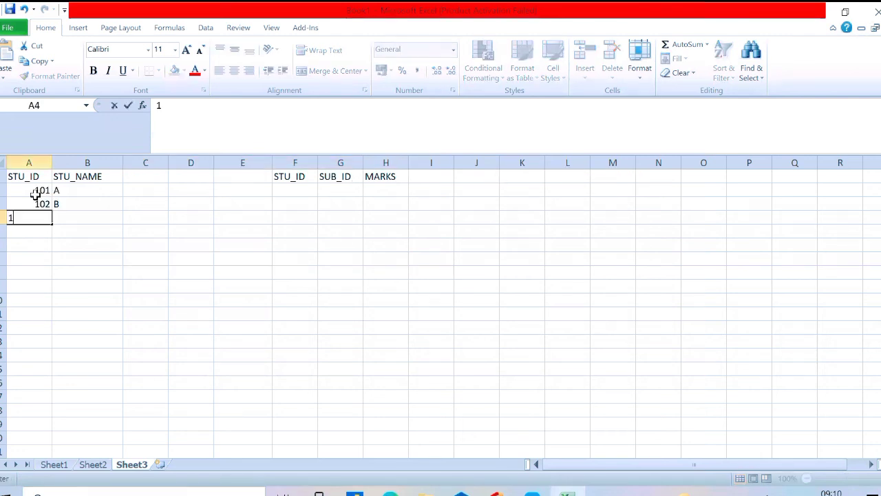
Fill the third row of the student table with STU_ID 103 and STU_NAME C.
text(03)
key(Tab)
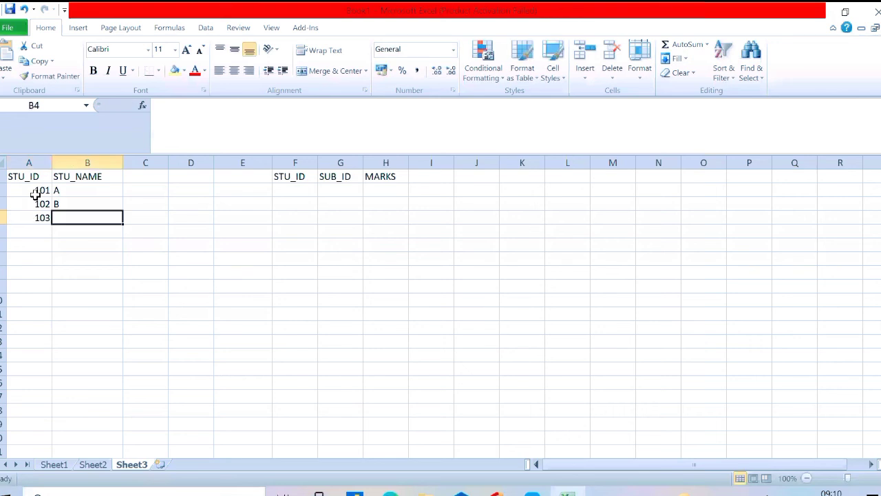
text(C)
click(328, 262)
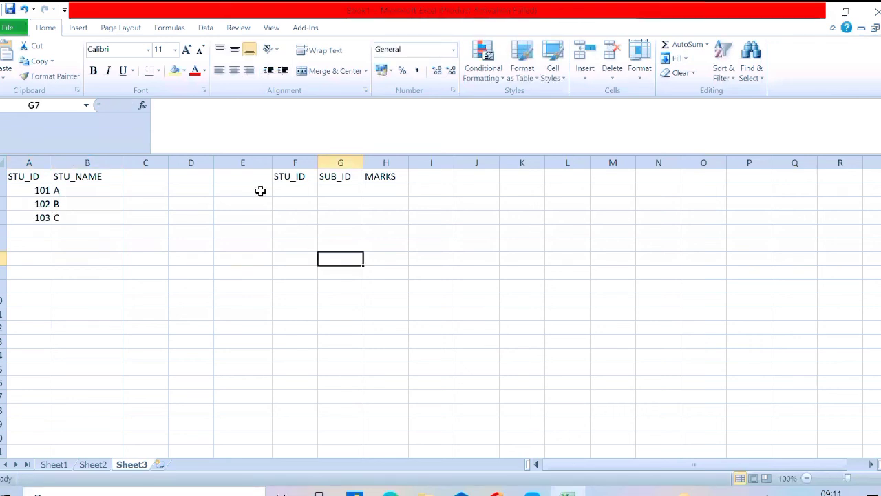
Enter the STU_ID 102 in both cells F2 and F3 of the marks table.
click(300, 187)
click(329, 187)
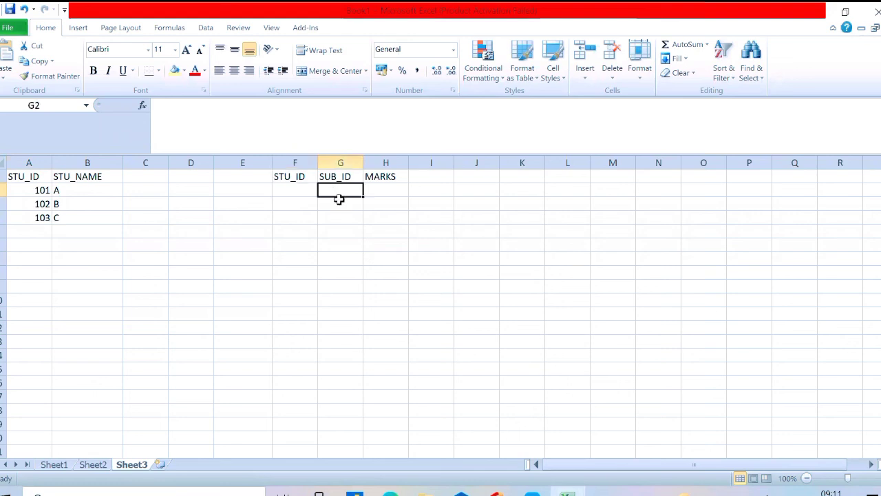
click(275, 186)
text(102)
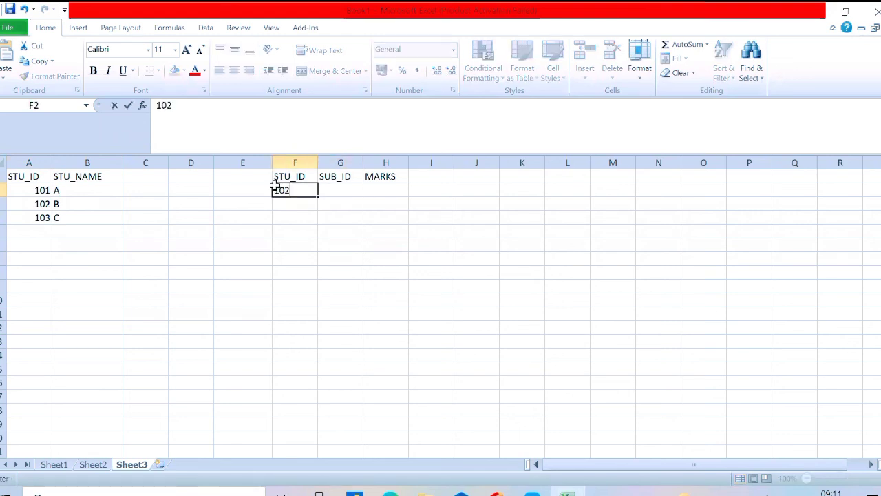
key(Return)
text(102)
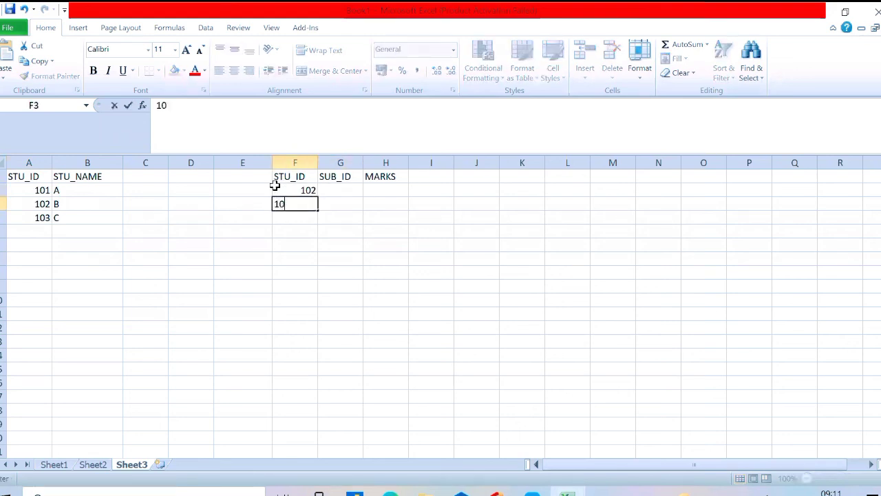
key(Tab)
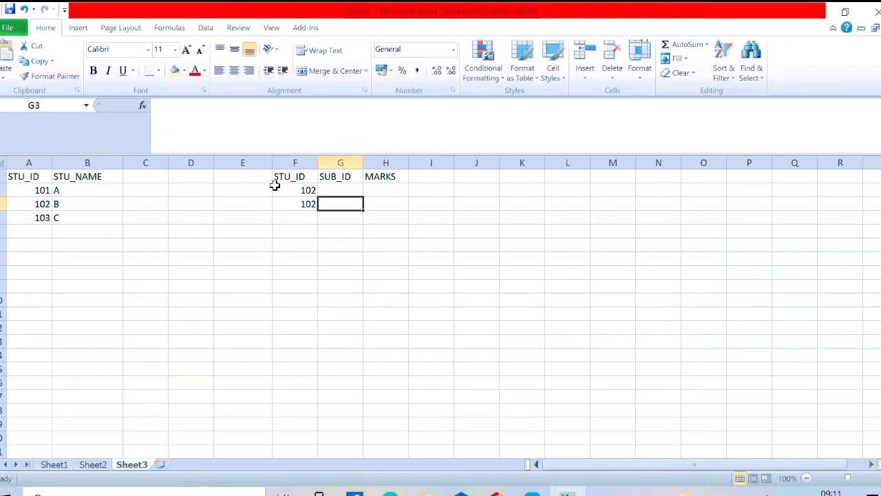
Enter the SUB_ID values 205 in cell G2 and 302 in cell G3.
click(340, 190)
text(205)
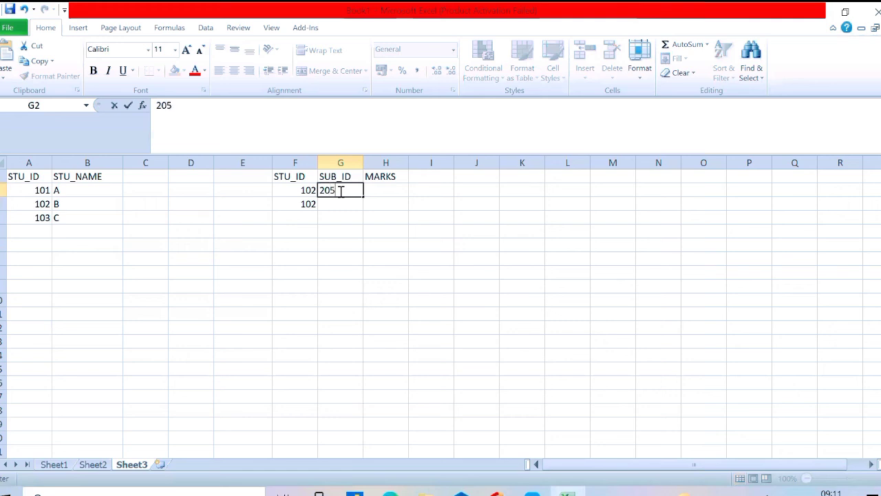
key(Tab)
click(339, 191)
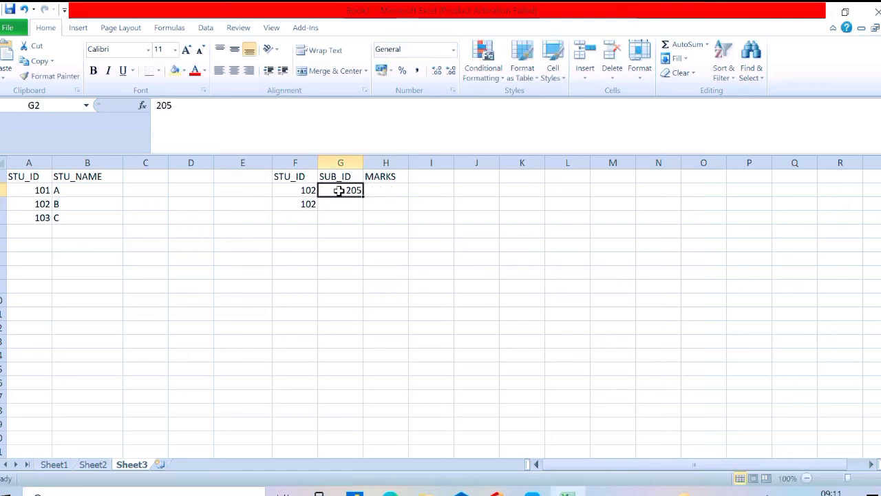
key(Down)
text(302)
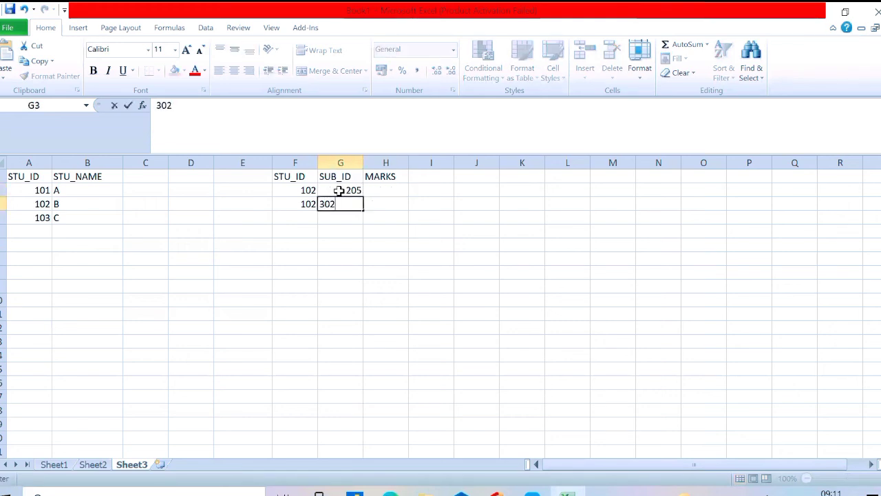
key(Tab)
Enter the MARKS values 34 in cell H2 and 32 in cell H3.
key(Down)
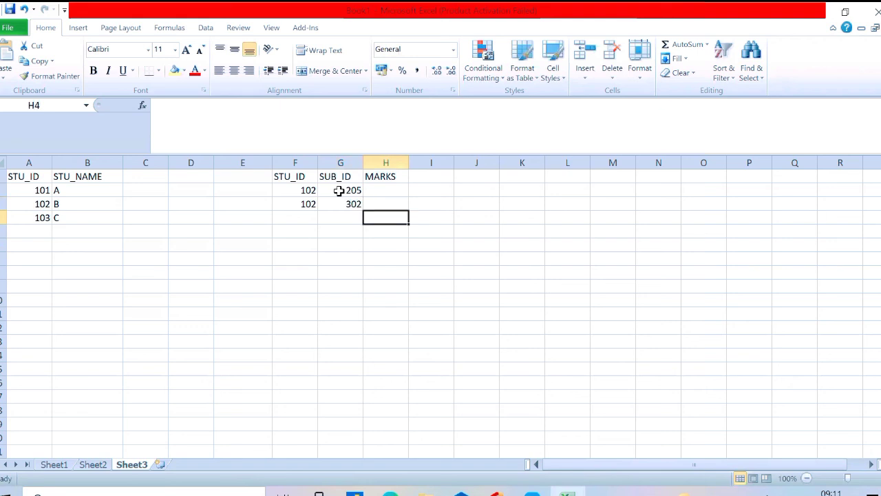
key(Up)
key(Up)
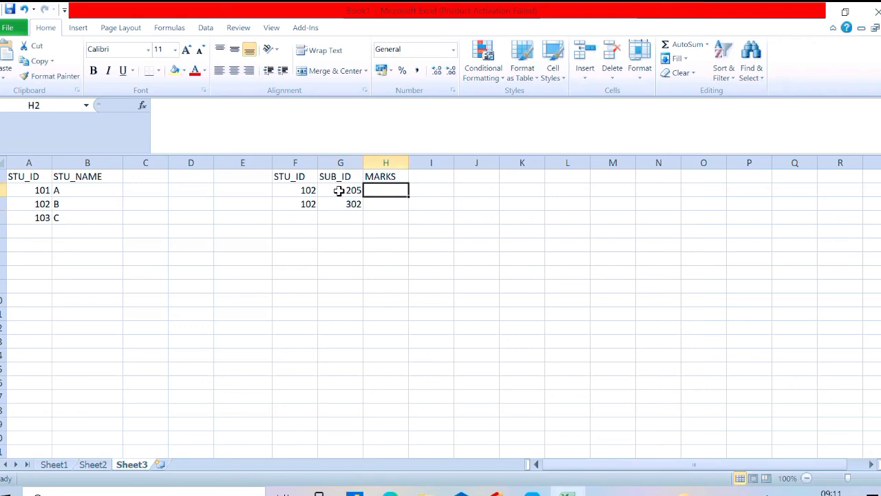
text(34)
key(Return)
text(32)
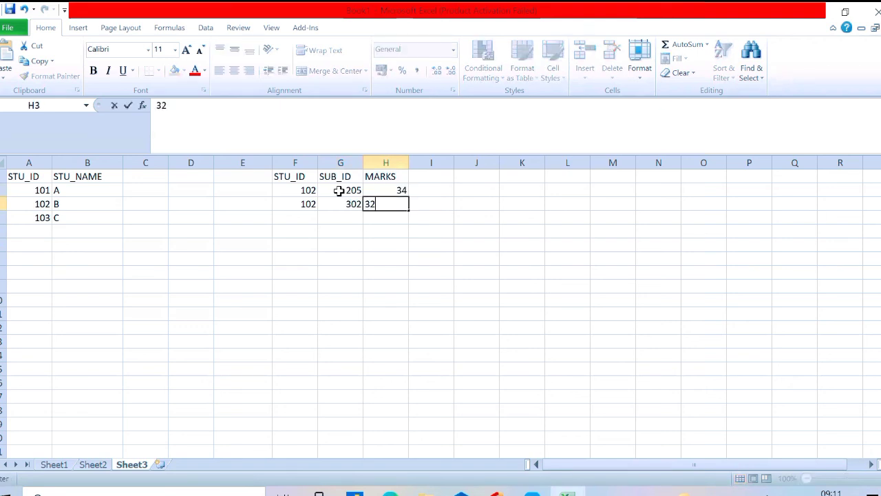
key(Return)
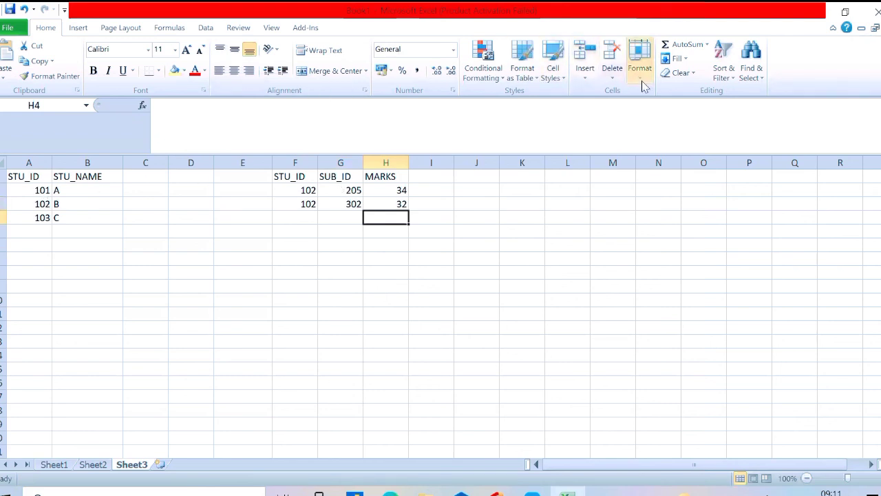
Draw screen annotation lines from student B to both 102 rows of the marks table, and erase them.
key(ctrl+2)
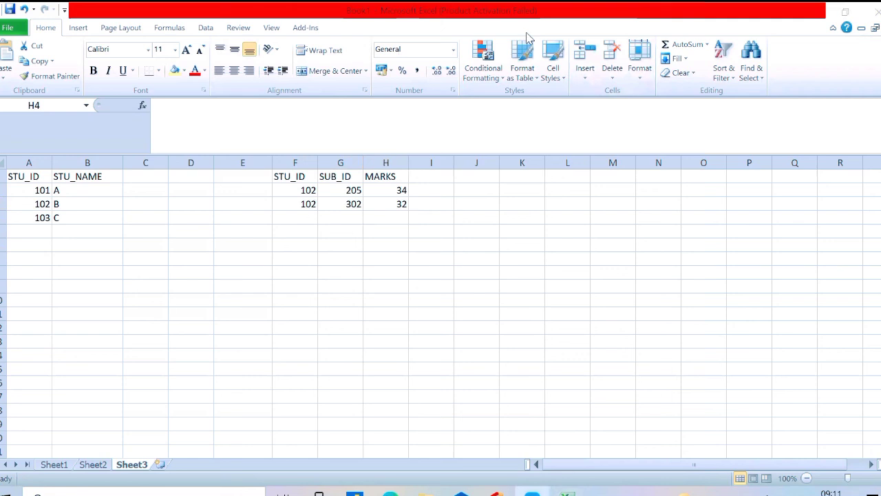
mouse_move(58, 203)
mouse_down()
mouse_move(245, 186)
mouse_move(293, 192)
mouse_up()
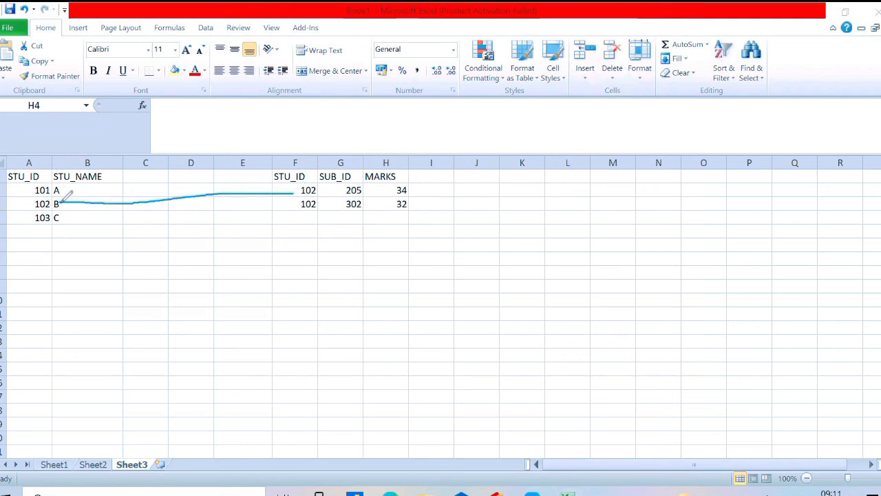
mouse_move(59, 203)
mouse_down()
mouse_move(190, 215)
mouse_move(297, 207)
mouse_up()
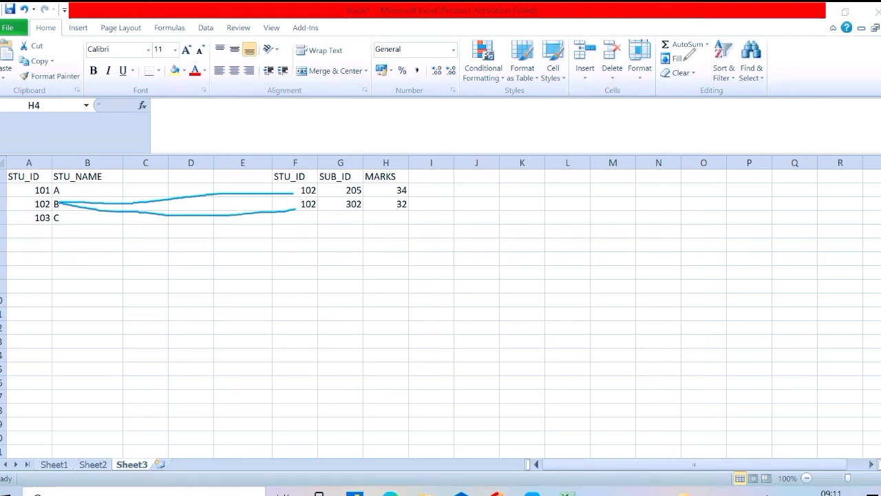
key(e)
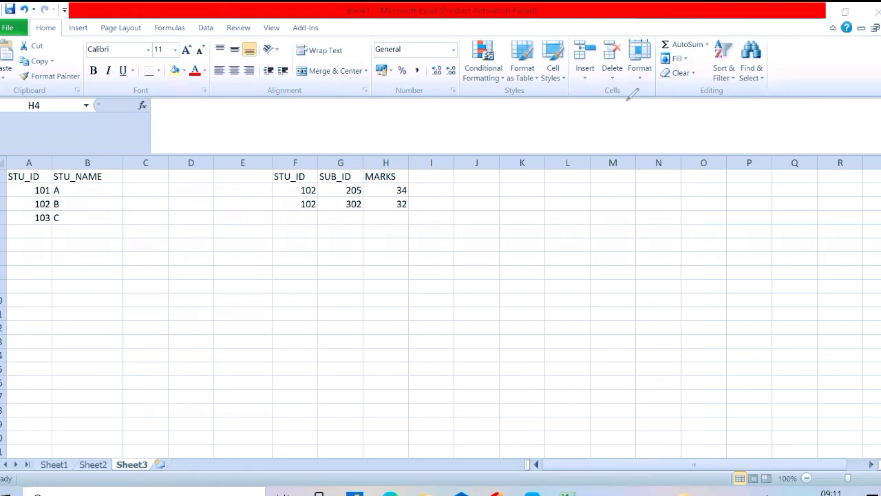
key(Escape)
click(151, 305)
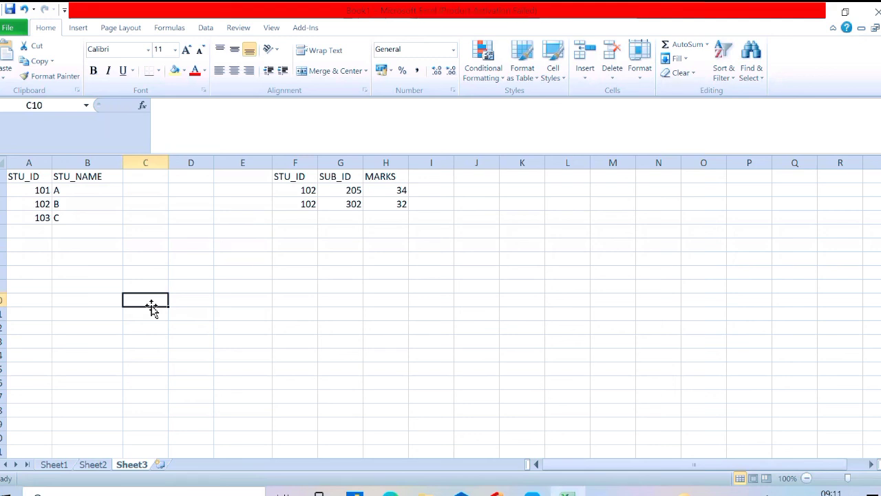
click(33, 189)
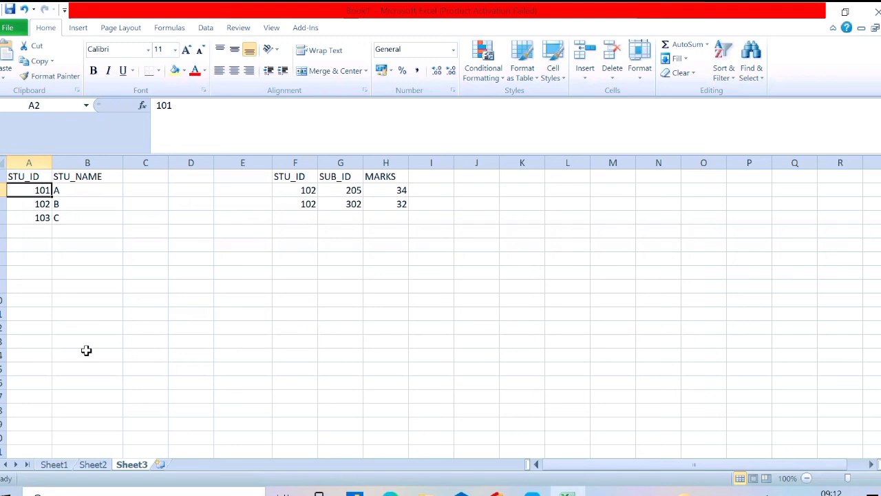
click(144, 311)
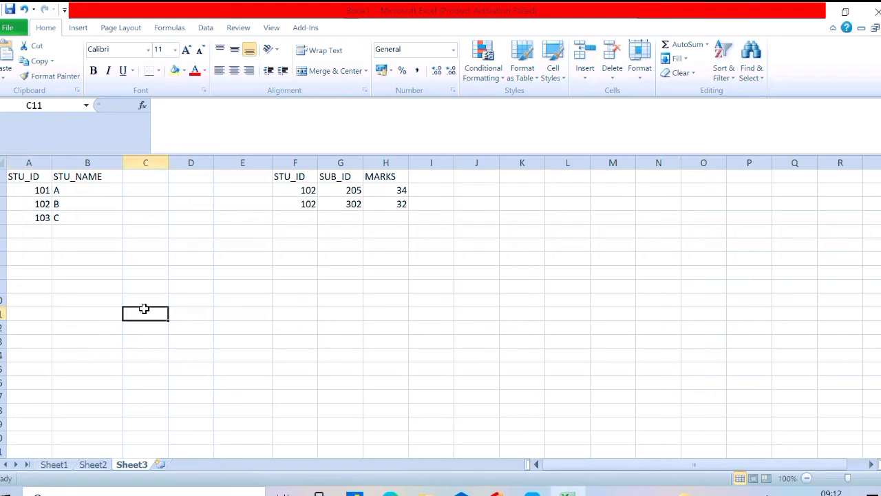
Enter the lookup value 102 in cell C11, below the student table.
text(101)
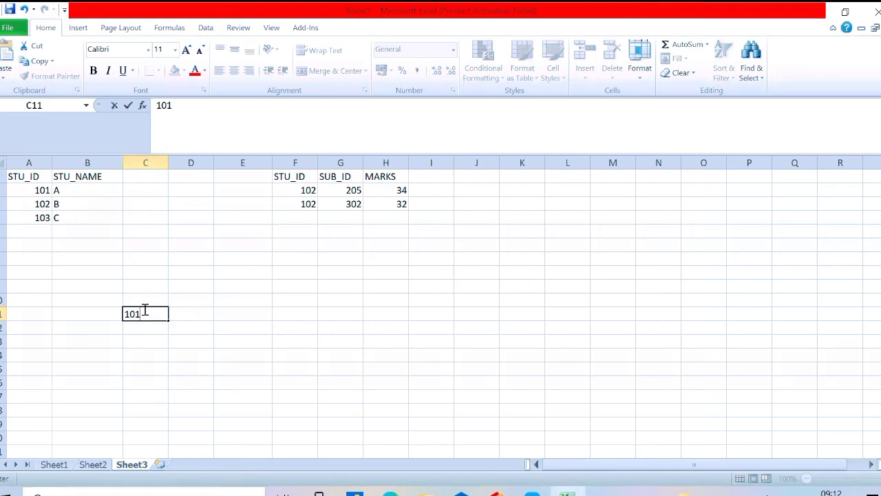
key(BackSpace)
key(BackSpace)
key(BackSpace)
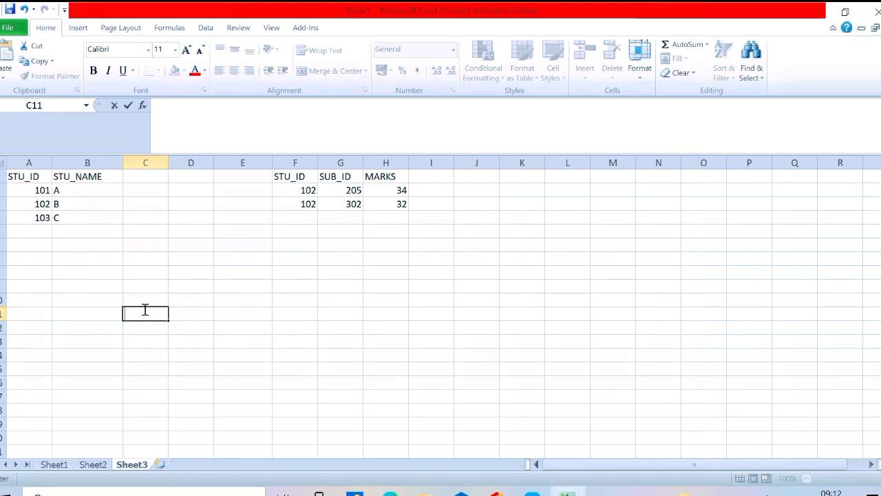
text(102)
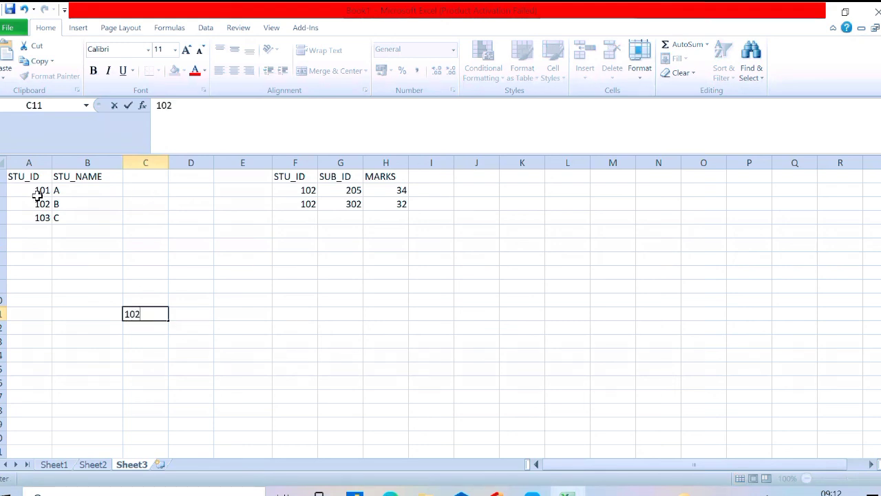
click(38, 199)
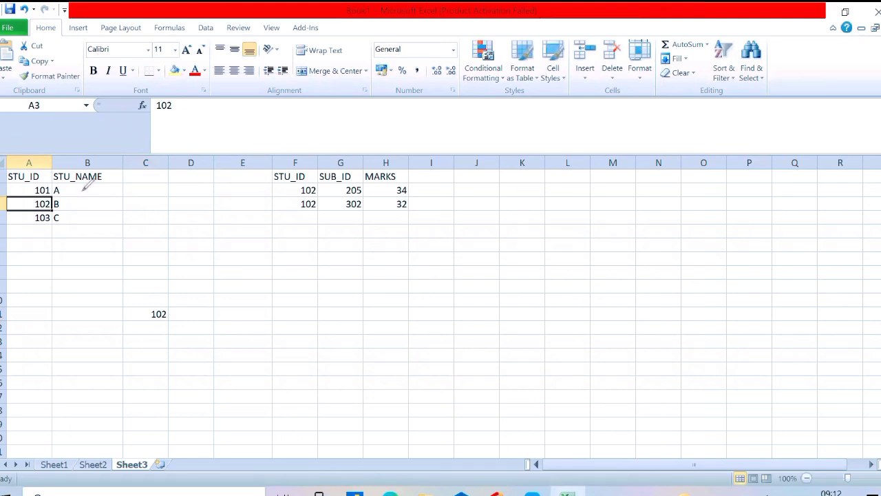
Annotate the link from student ID 102 to both matching marks rows, mark up the area around cell C11, and erase the ink.
mouse_move(47, 208)
mouse_down()
mouse_move(197, 182)
mouse_move(277, 180)
mouse_up()
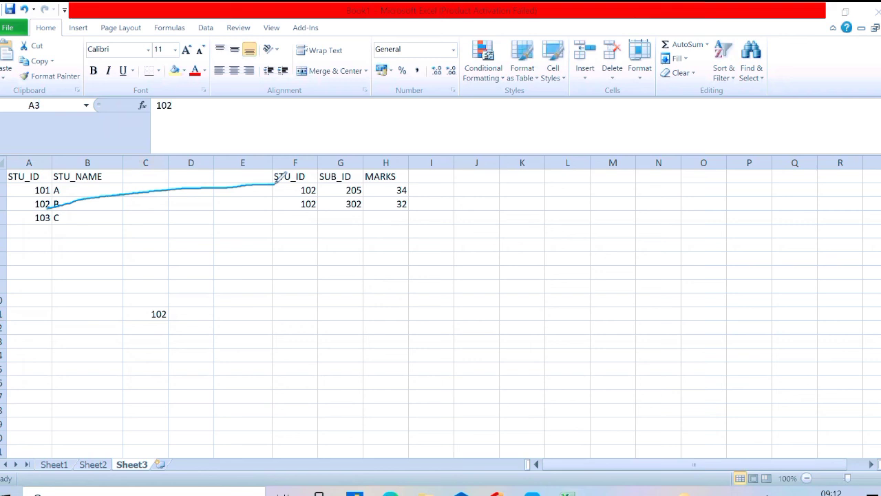
click(199, 314)
click(230, 312)
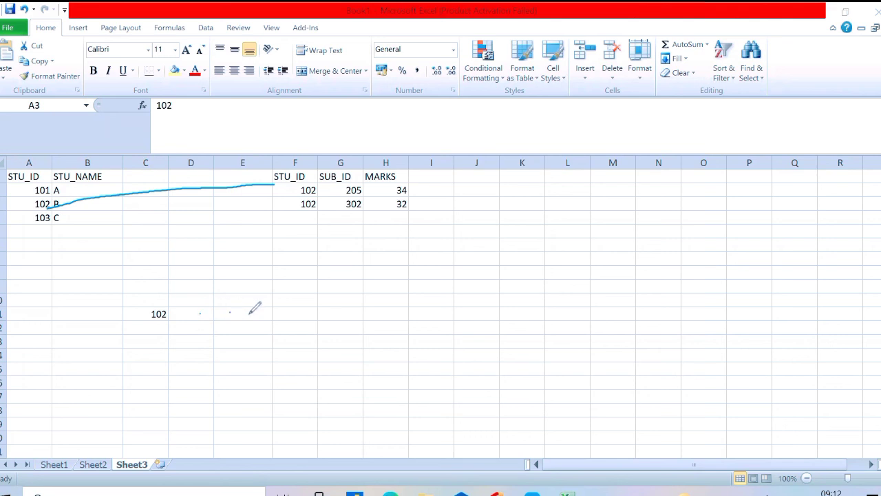
click(329, 311)
mouse_move(53, 207)
mouse_down()
mouse_move(186, 200)
mouse_move(282, 209)
mouse_up()
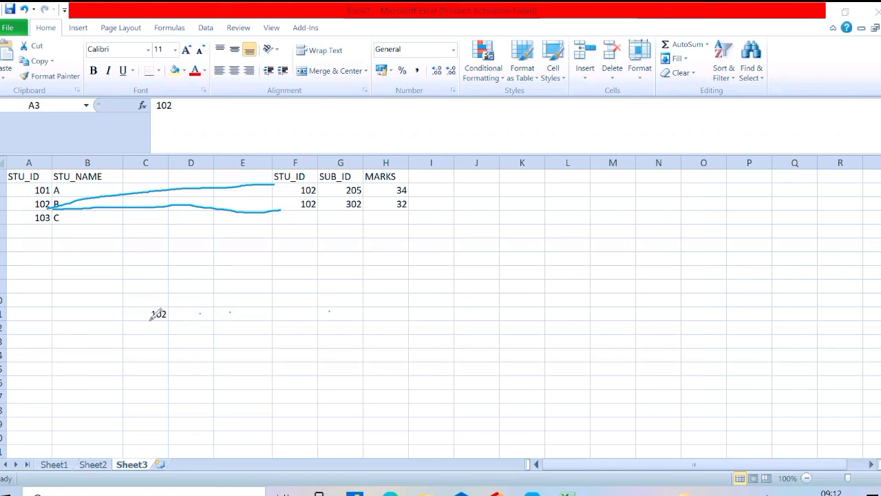
mouse_move(150, 321)
mouse_down()
mouse_move(149, 335)
mouse_move(175, 334)
mouse_up()
key(e)
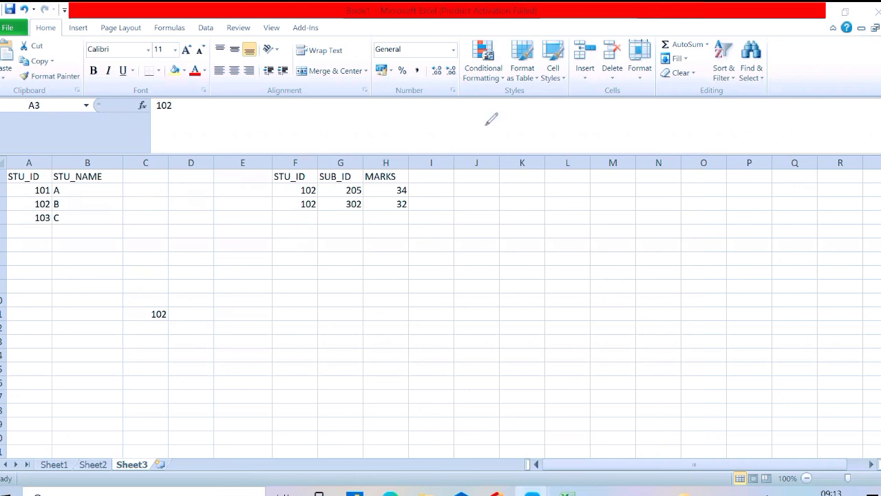
Enter the STU_ID values 101, 103 and 104 in cells F4 to F6 of the marks table.
click(301, 218)
text(101)
key(Return)
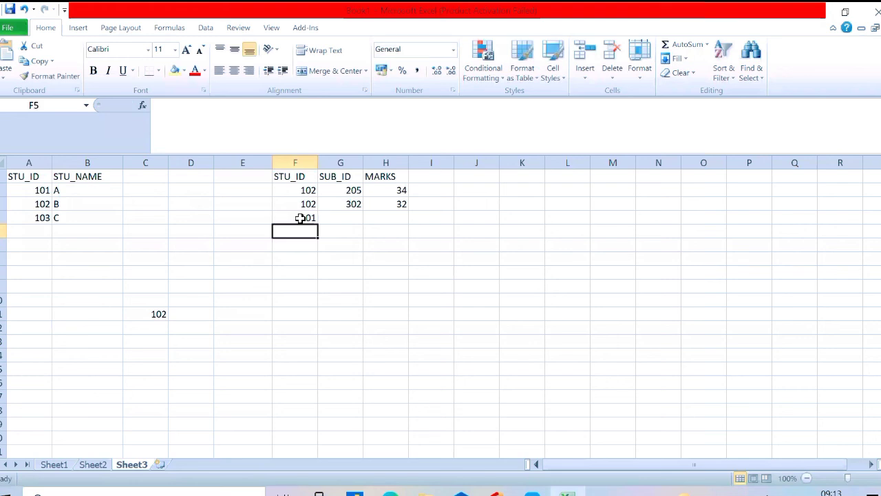
text(10)
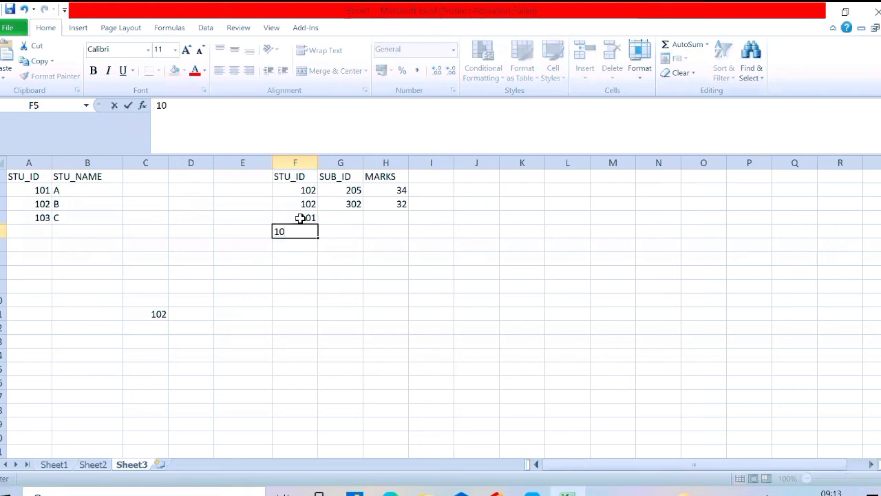
text(3)
key(Return)
text(10)
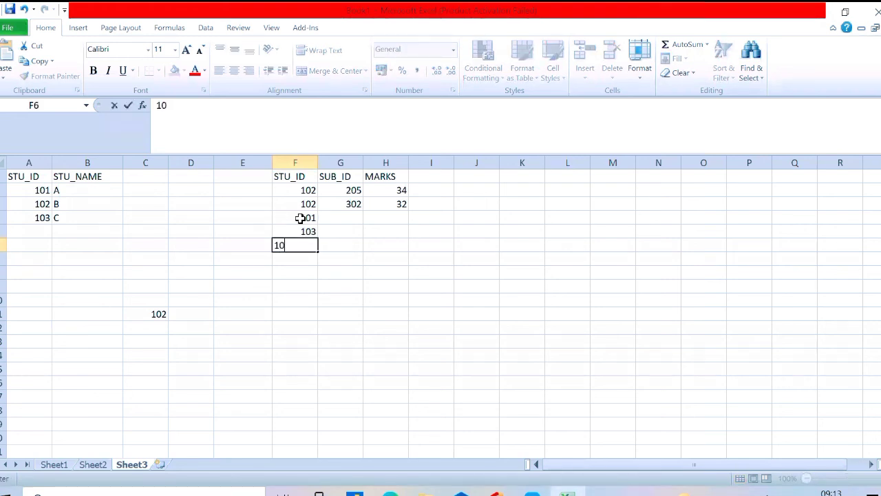
text(4)
click(397, 297)
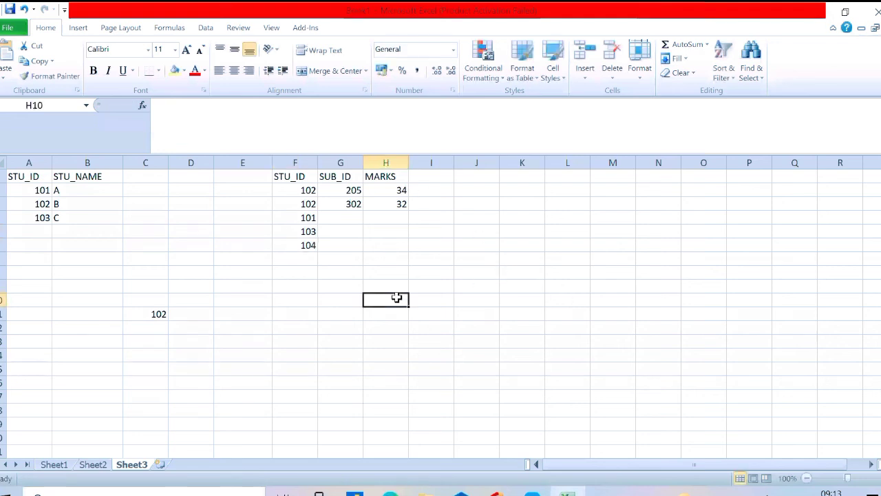
Draw screen annotation lines from student ID 101 to each of the five STU_ID rows in the marks table.
click(41, 190)
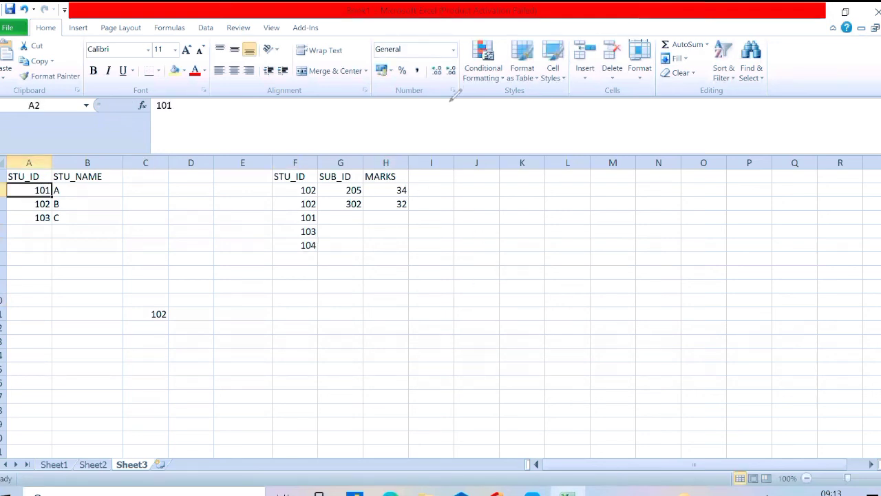
drag(53, 191, 283, 190)
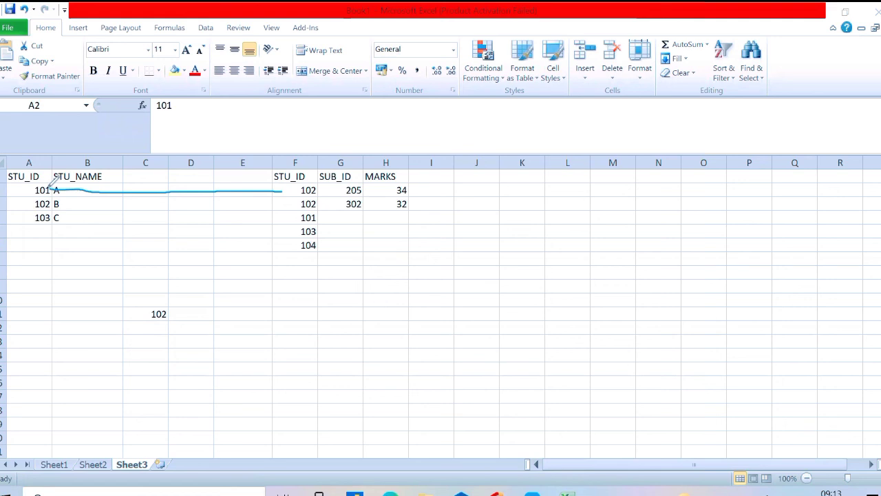
drag(52, 190, 279, 204)
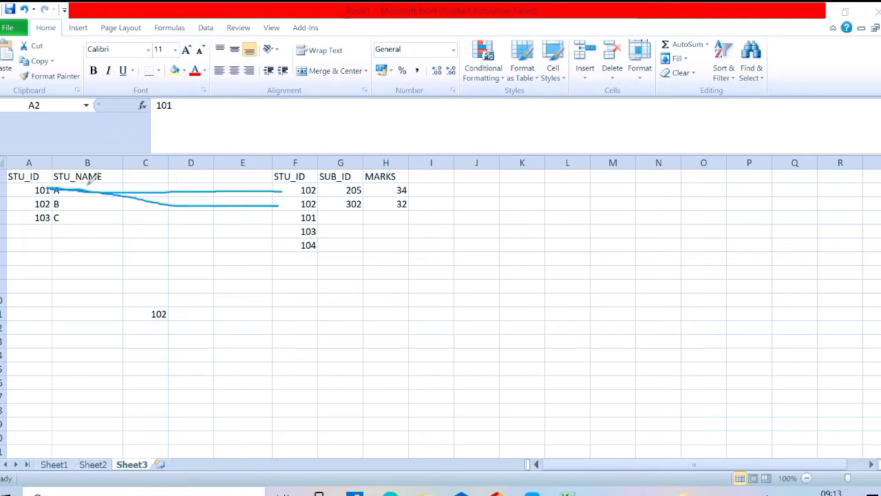
drag(61, 190, 275, 220)
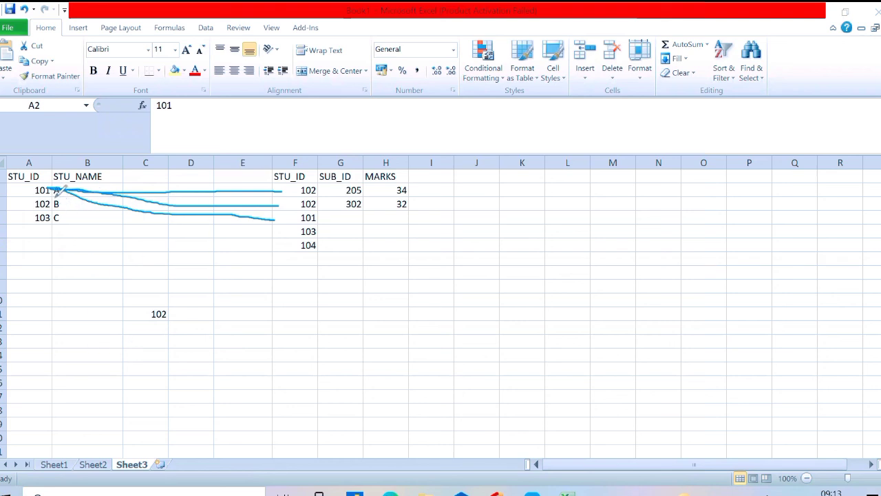
drag(59, 188, 146, 228)
drag(202, 236, 293, 240)
mouse_move(59, 189)
mouse_down()
mouse_move(70, 220)
mouse_move(151, 246)
mouse_move(284, 241)
mouse_up()
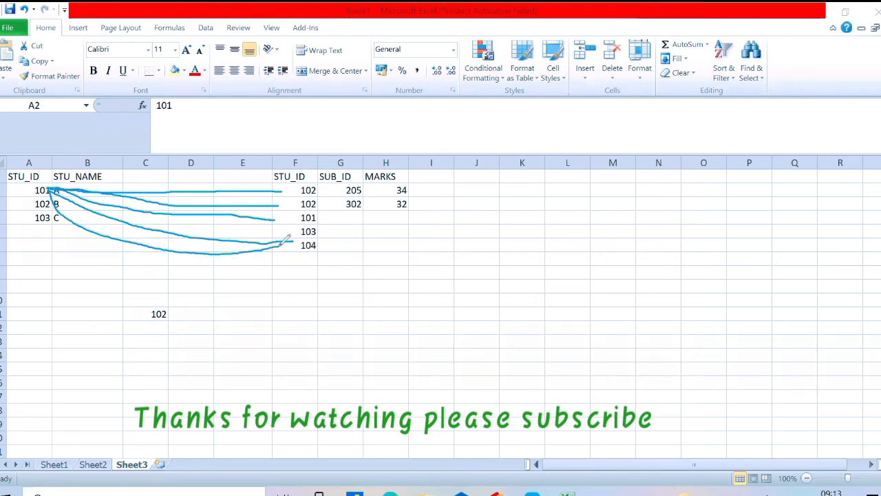